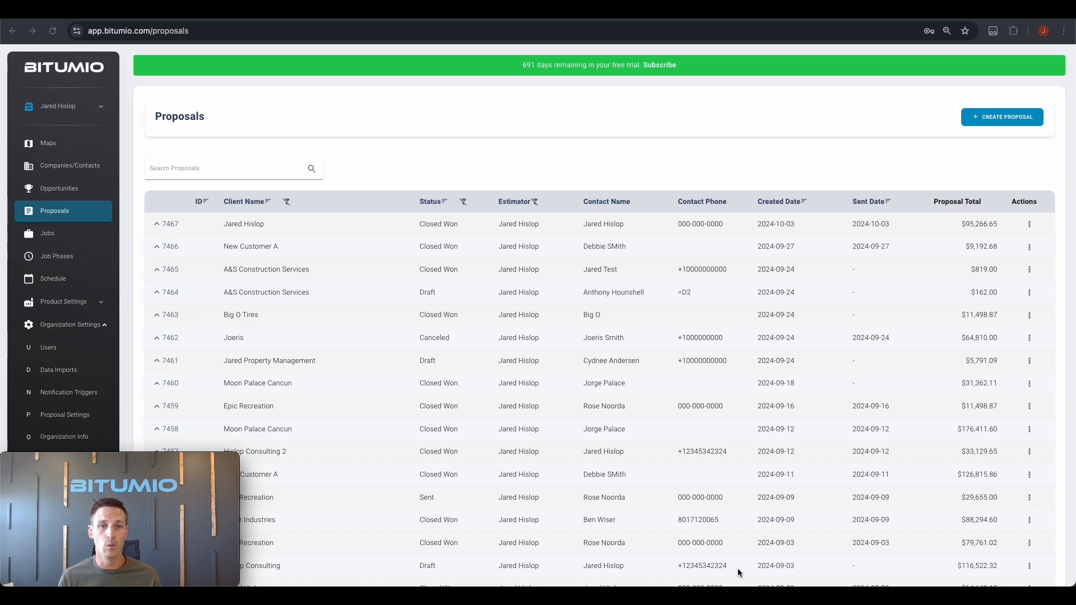
Create a draft proposal for the client Dumps Easy, addressed to its main contact
click(1003, 120)
click(229, 157)
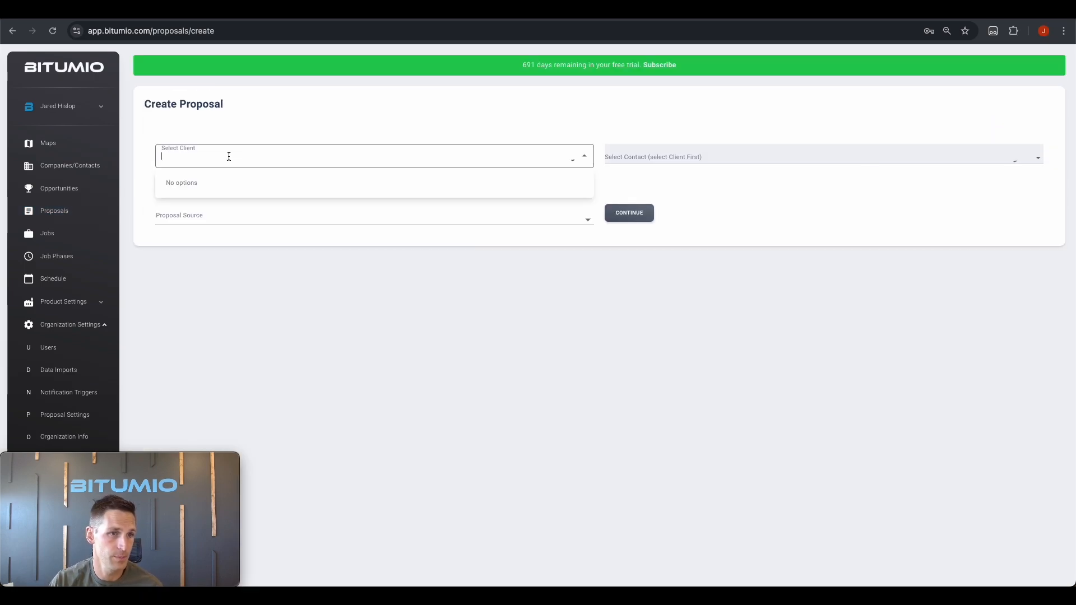
scroll(239, 266, down, 10)
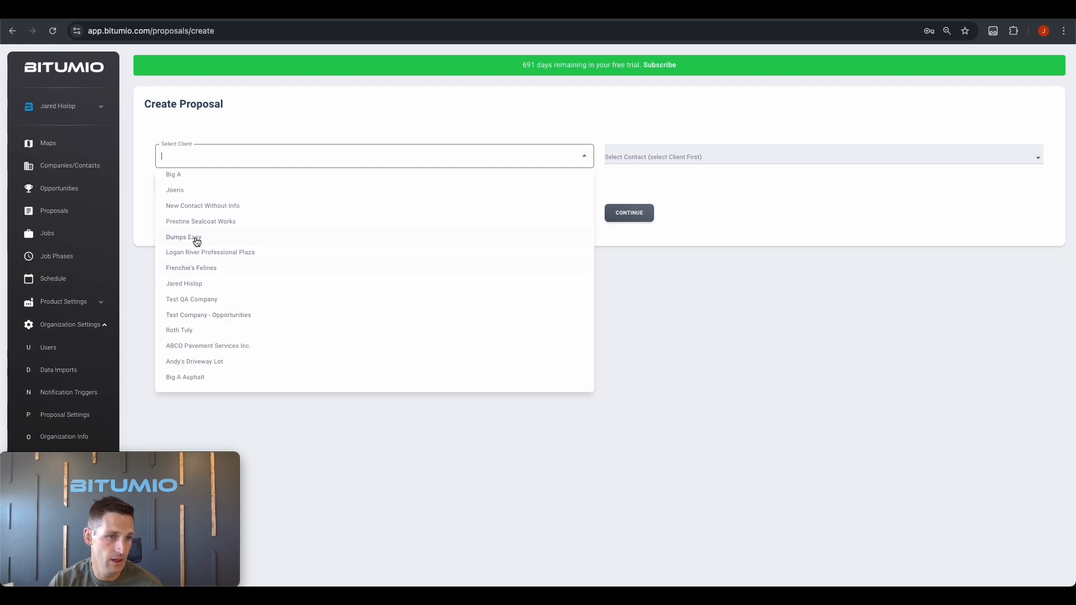
click(191, 237)
click(620, 151)
click(636, 181)
click(629, 212)
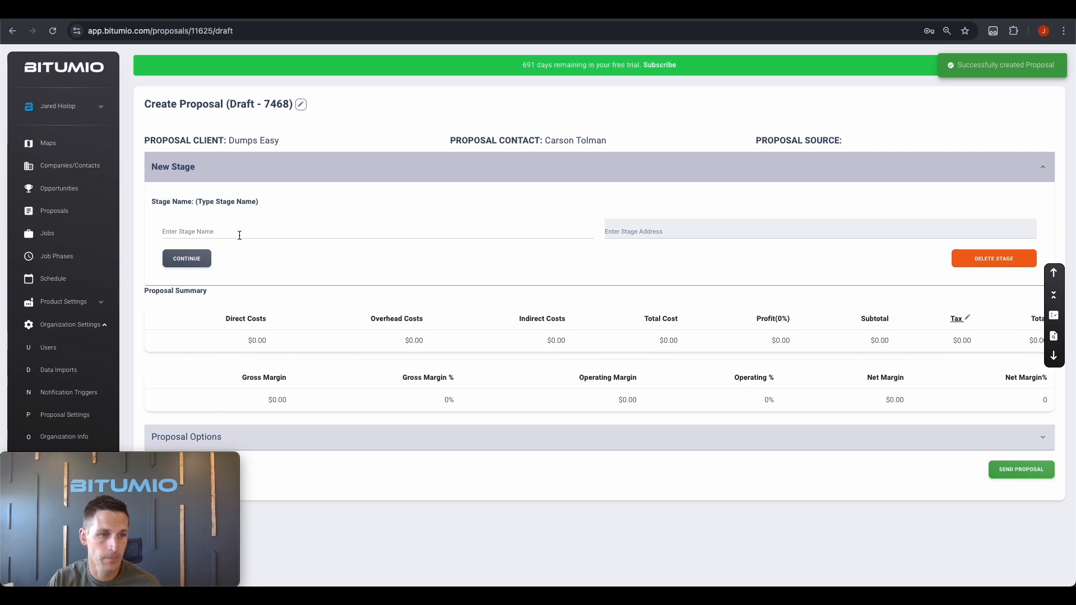
Rename the first stage to 'Chik fil A - Parking lot crackseal and Sealcoat'
click(239, 234)
text(Stage 1a)
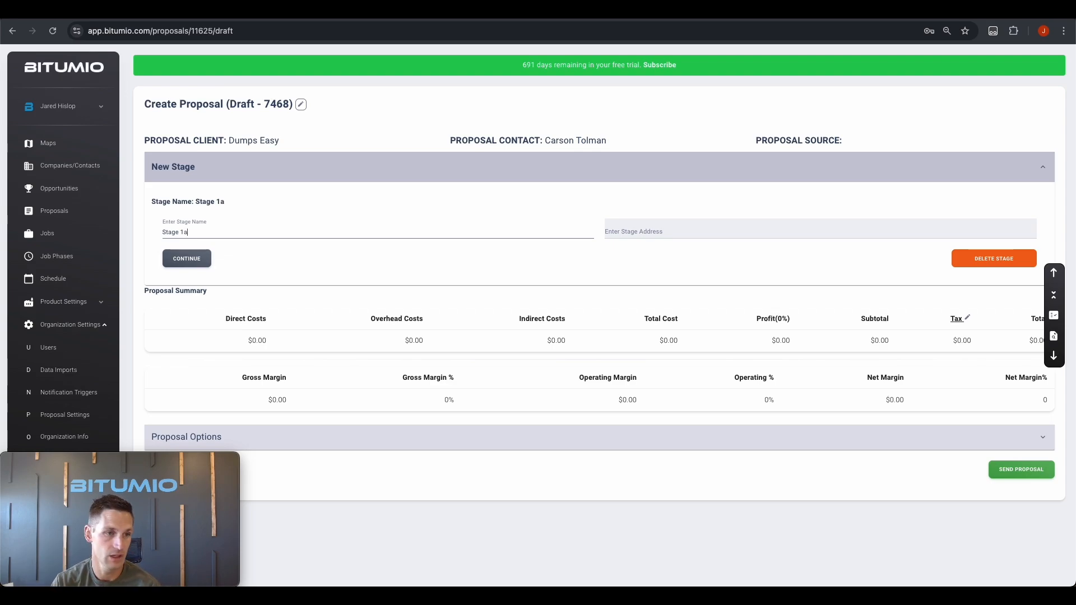
key(ctrl+a)
text(Chik fil A -=)
key(BackSpace)
text(Parking lot crc)
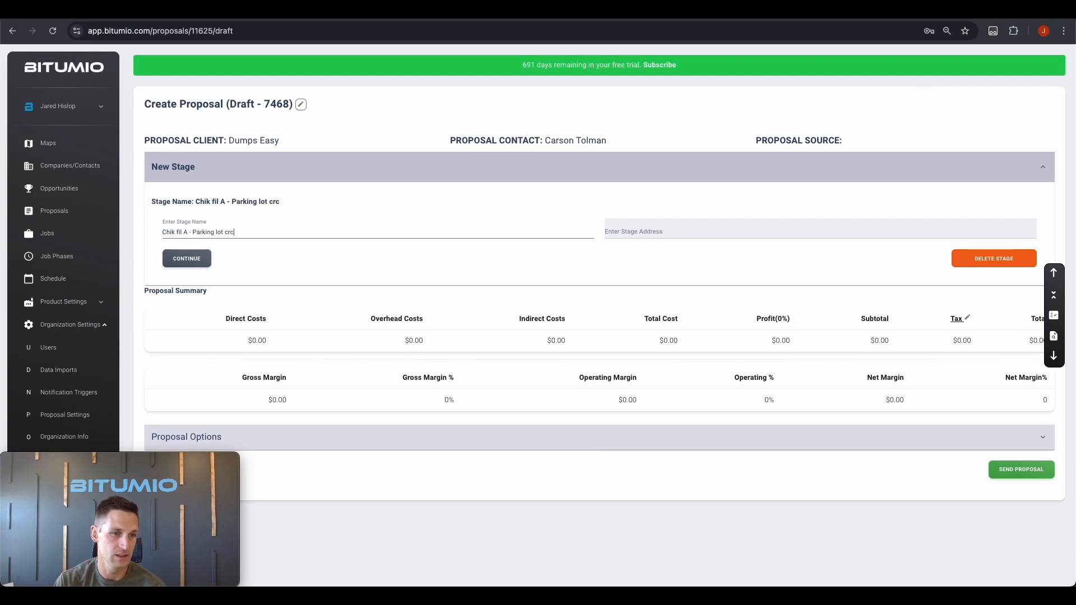
key(BackSpace)
text(ackseal and Sealcoat)
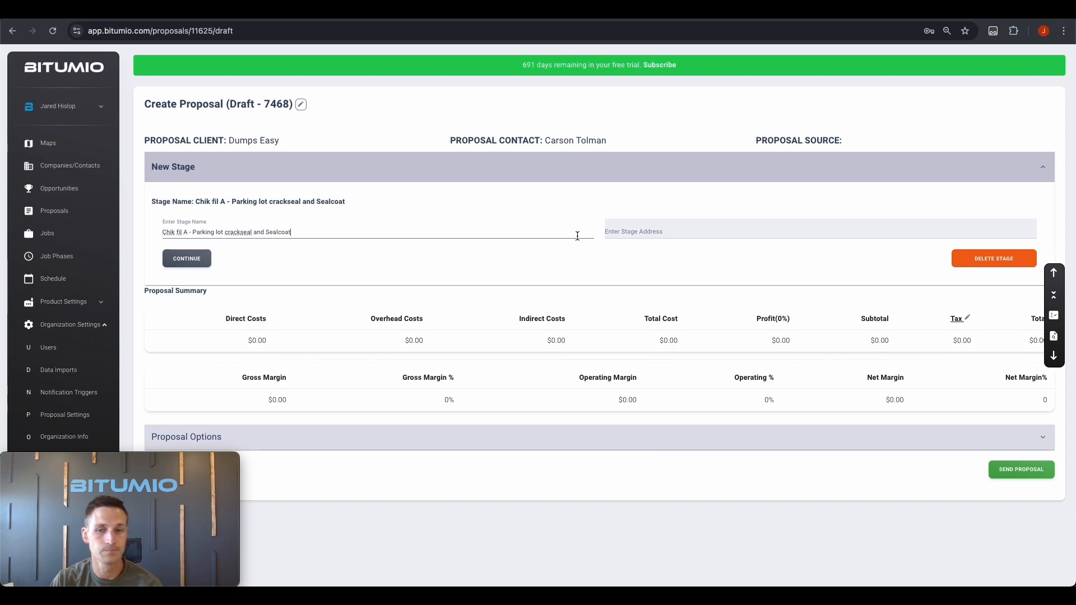
Set the stage address to the Chick-fil-A at 1323 North Main Street, Logan, Utah, and save the stage
click(654, 232)
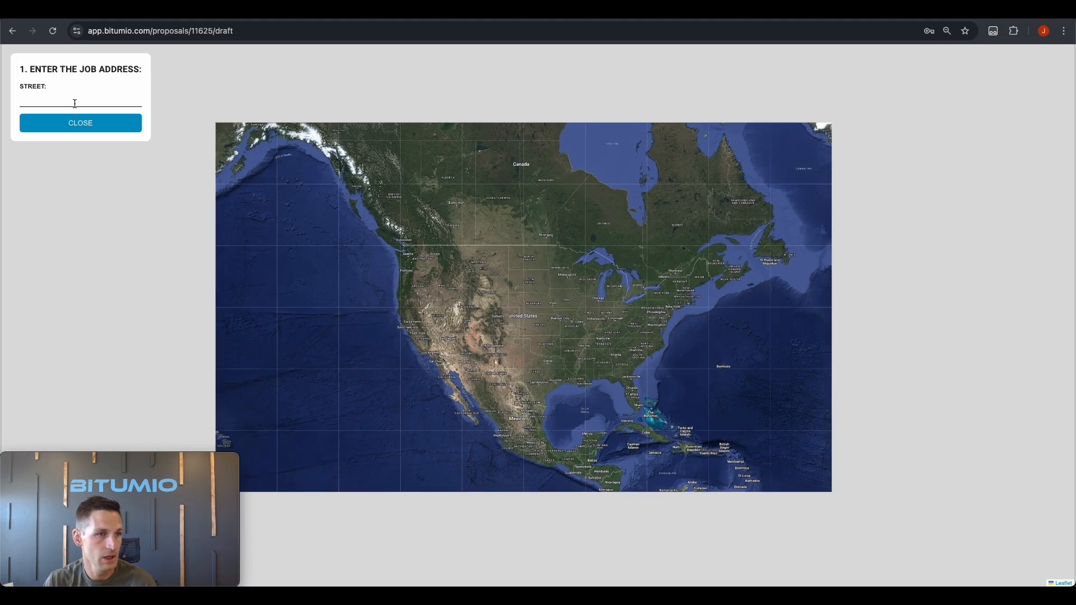
text(chik fil a)
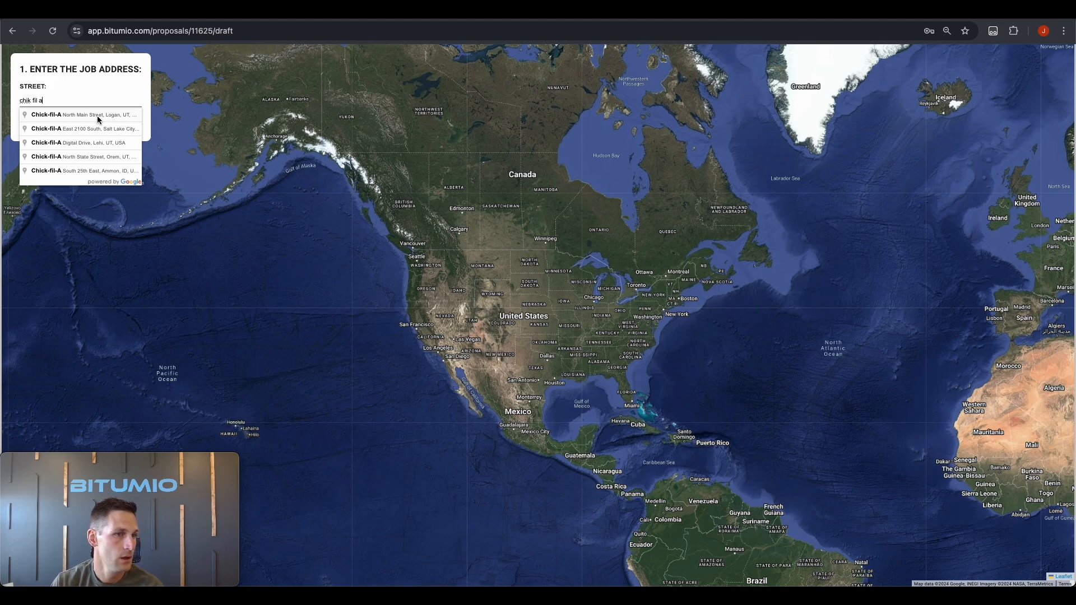
click(101, 116)
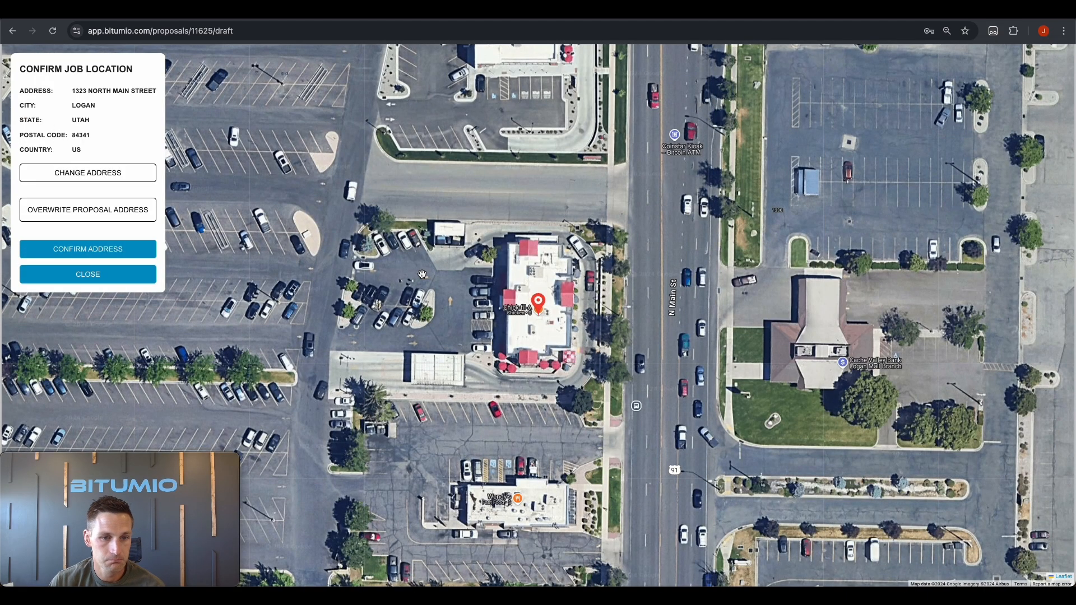
click(92, 252)
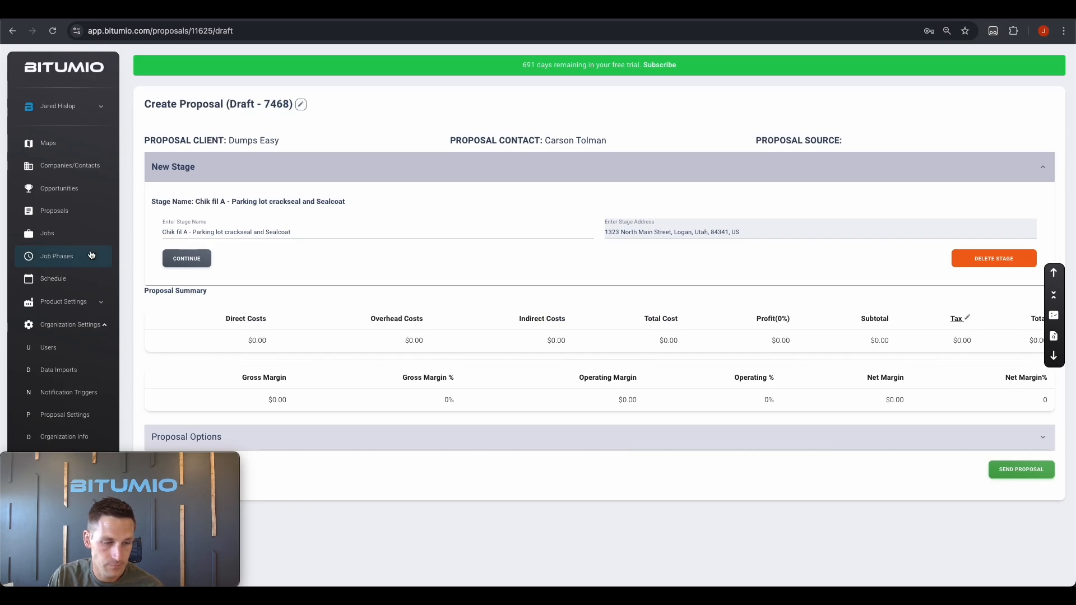
click(188, 259)
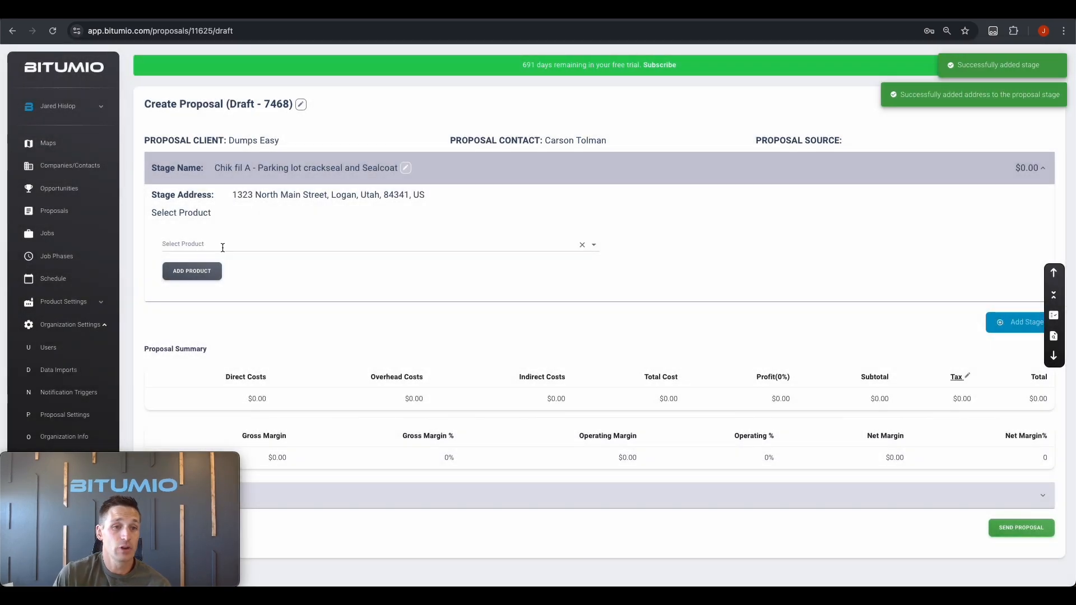
Add Crafco Roadsaver 201 - Large Crack Jobs to the stage with a 1200 linear foot job size
click(223, 247)
scroll(261, 369, down, 5)
scroll(261, 372, down, 3)
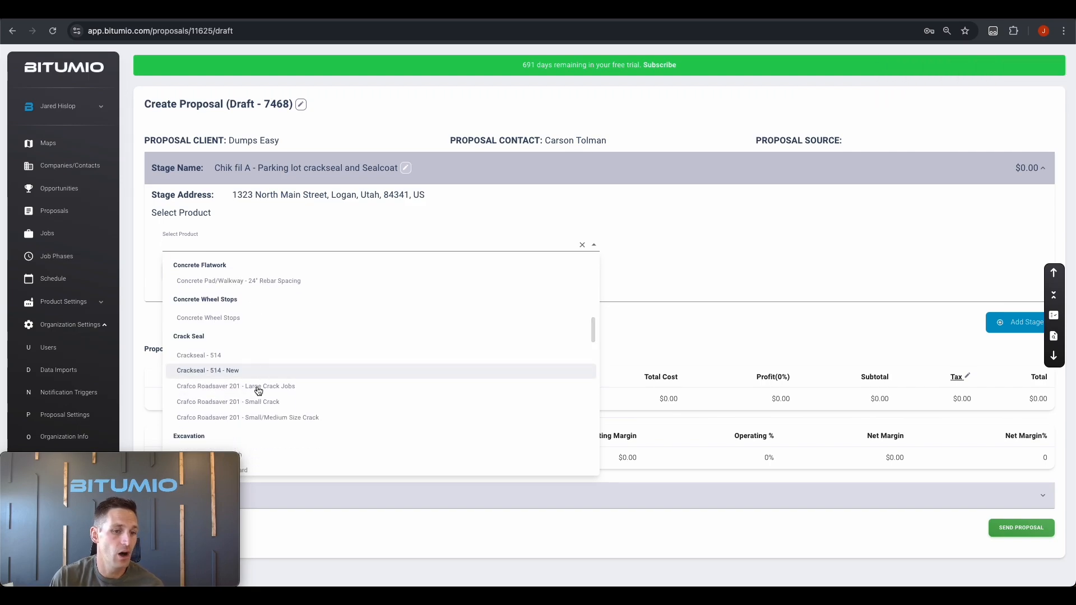
click(259, 387)
click(187, 271)
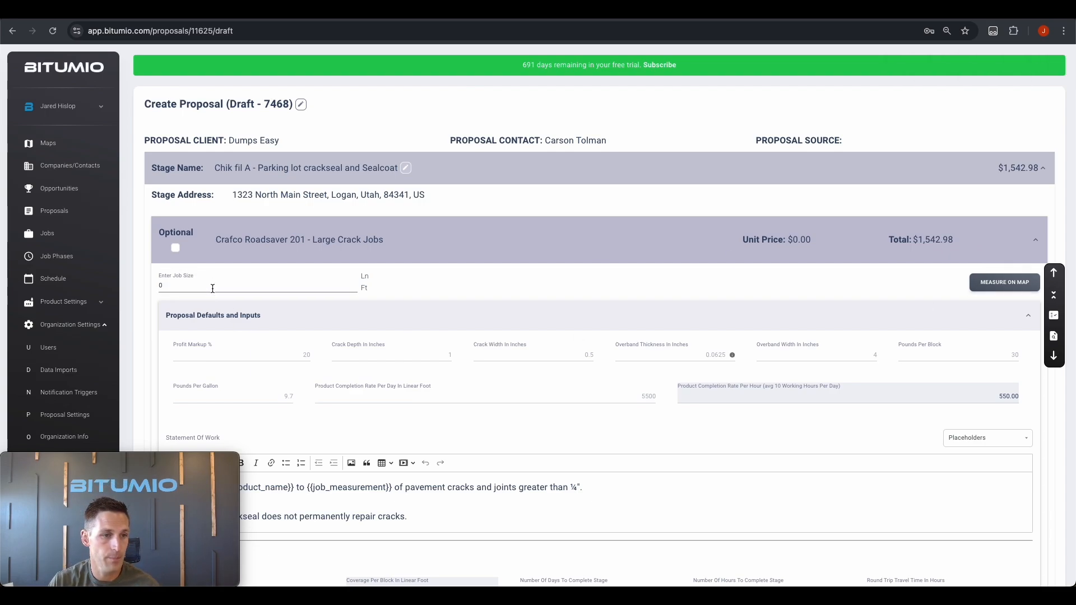
text(1500)
key(Return)
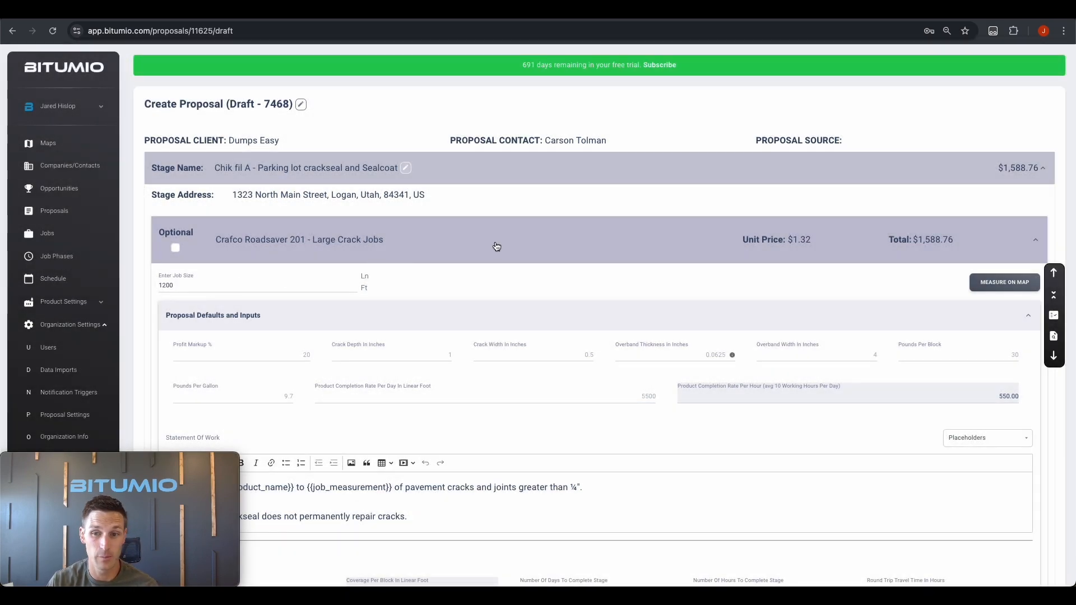
click(505, 251)
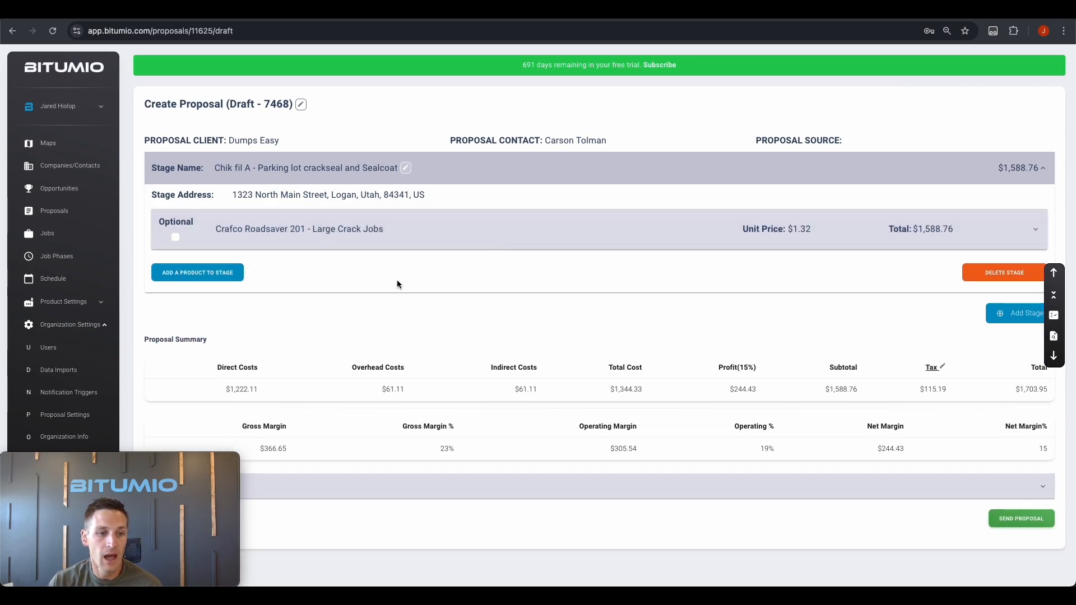
Add the sealcoat product PMM - High Production - Extra Cleaning Time as the stage's second item
click(219, 278)
click(225, 303)
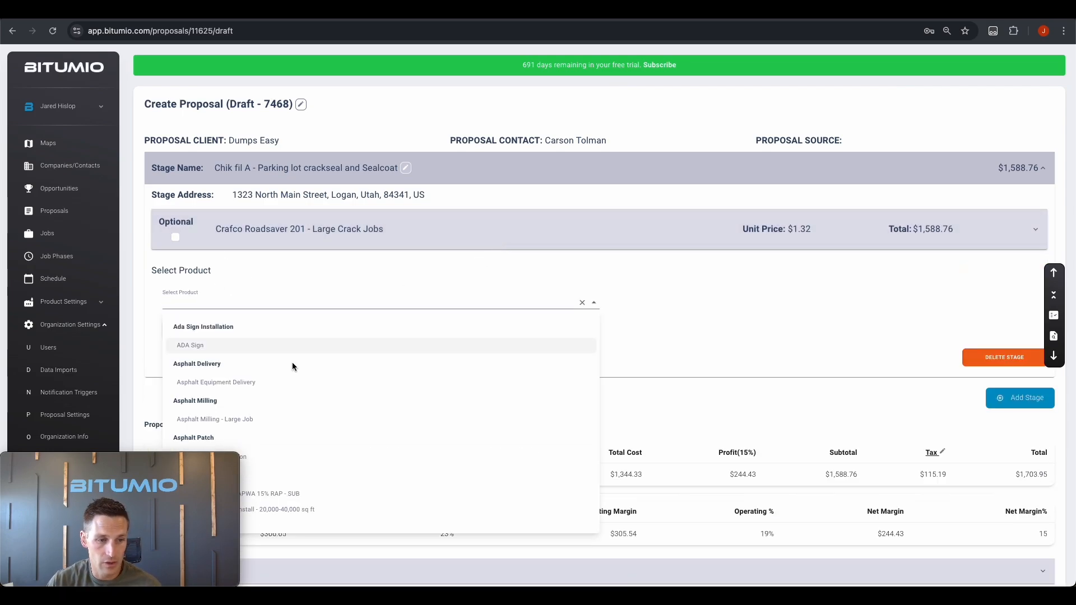
scroll(291, 367, down, 15)
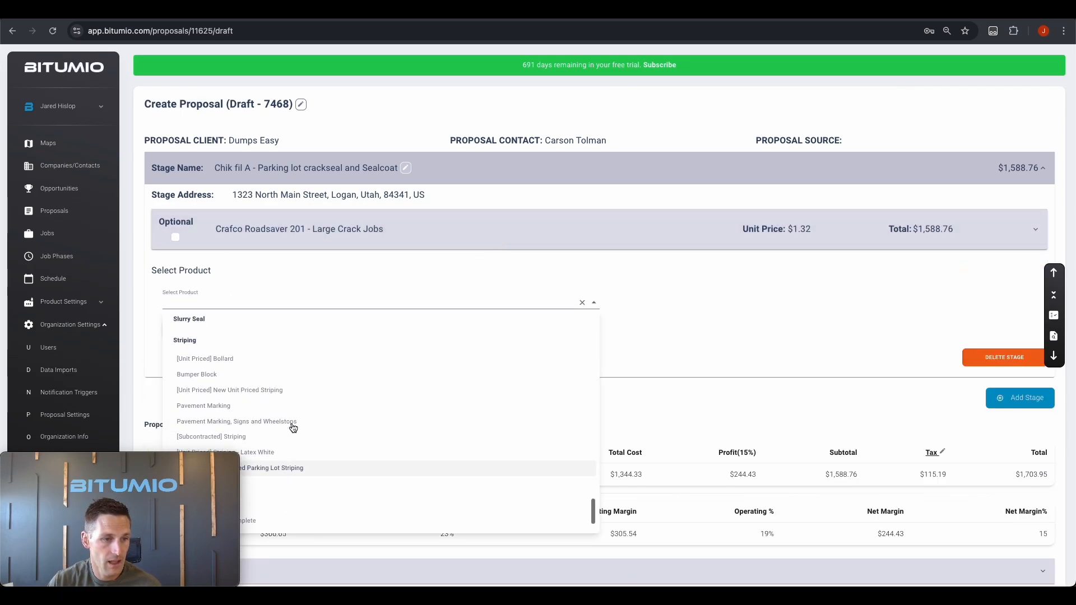
scroll(292, 429, up, 4)
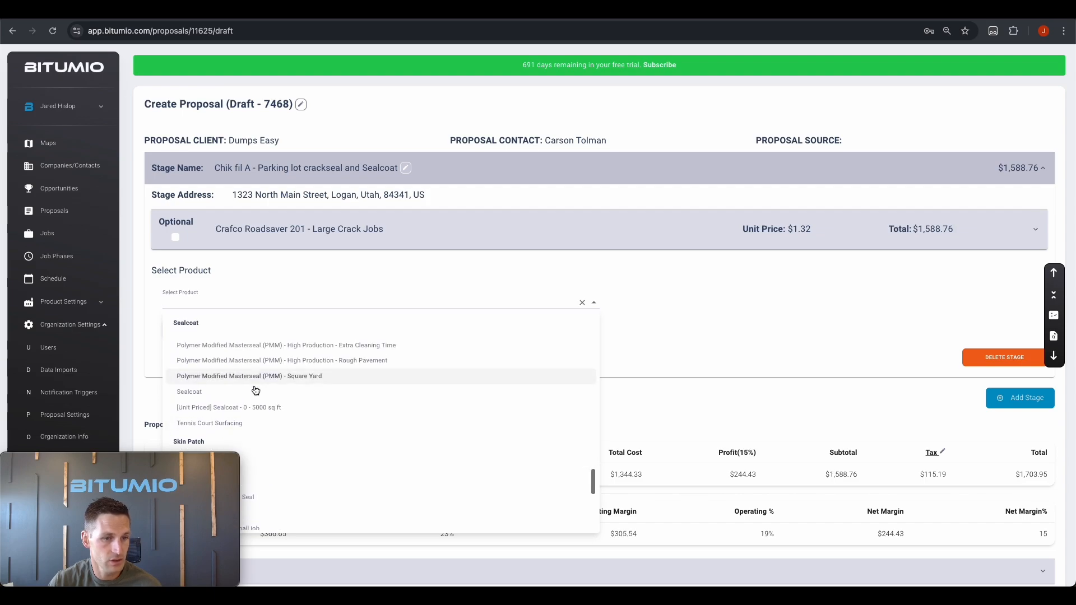
click(220, 368)
click(191, 332)
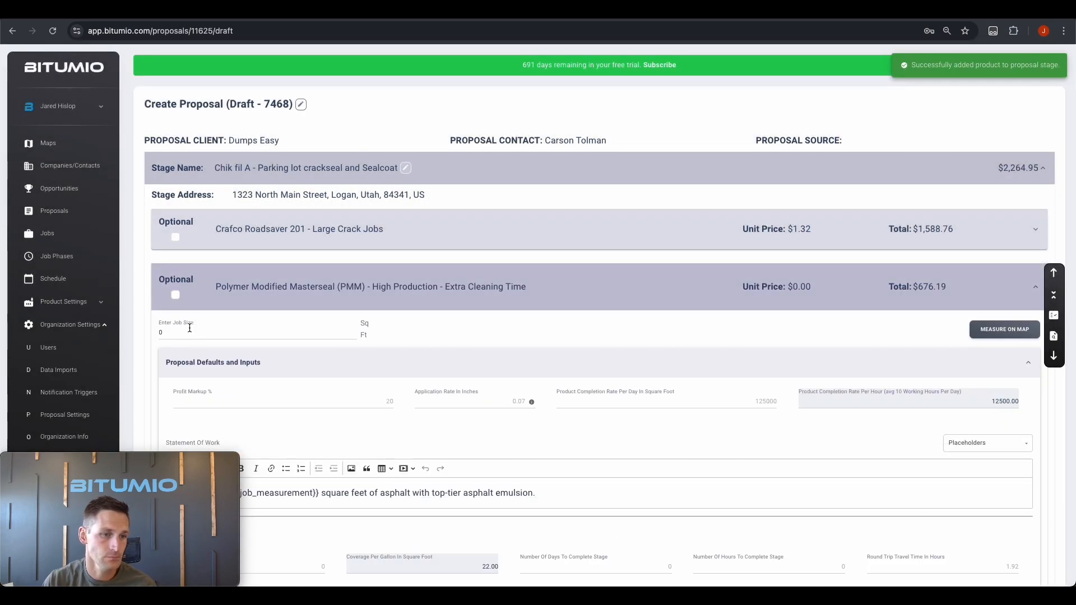
click(1004, 330)
Outline the parking lot beside the restaurant in orange and save the 9913 sq ft area as the sealcoat job size
click(65, 86)
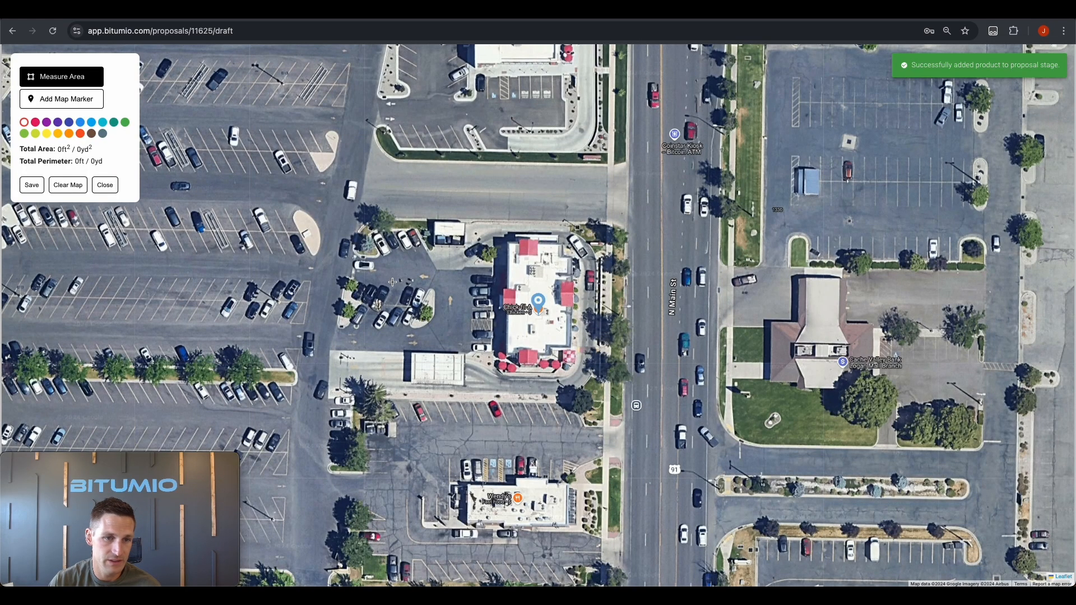
click(70, 134)
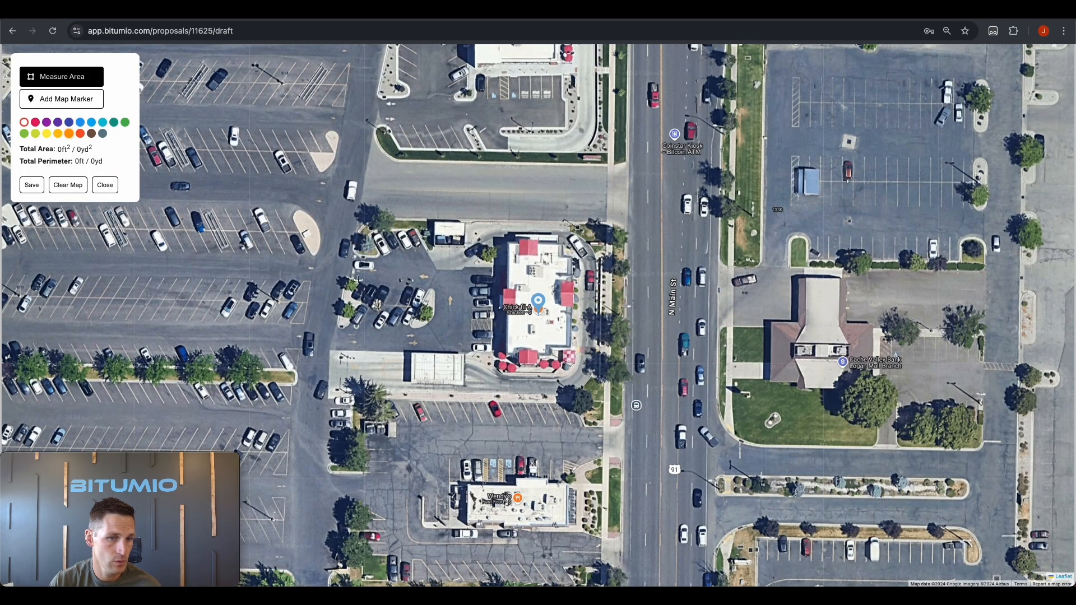
click(351, 249)
click(332, 349)
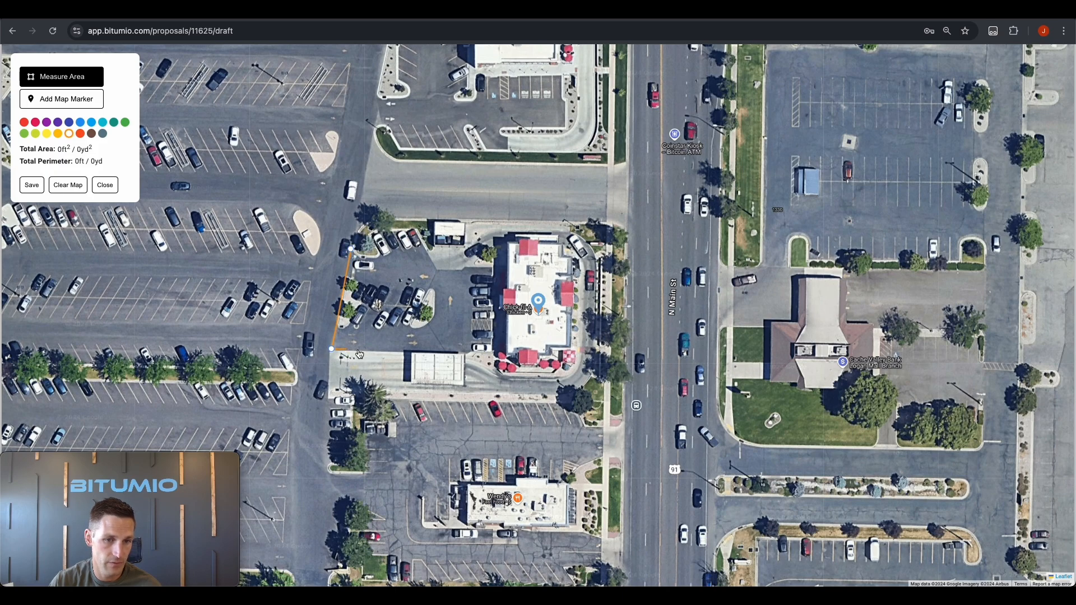
click(470, 354)
click(490, 352)
click(492, 265)
click(435, 266)
click(415, 235)
click(370, 232)
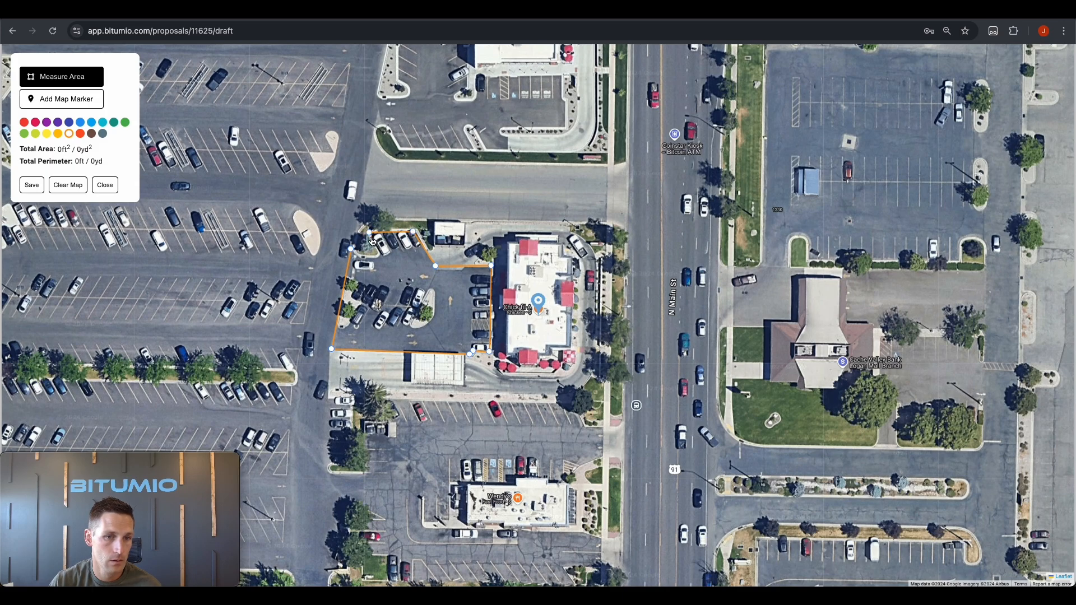
click(350, 248)
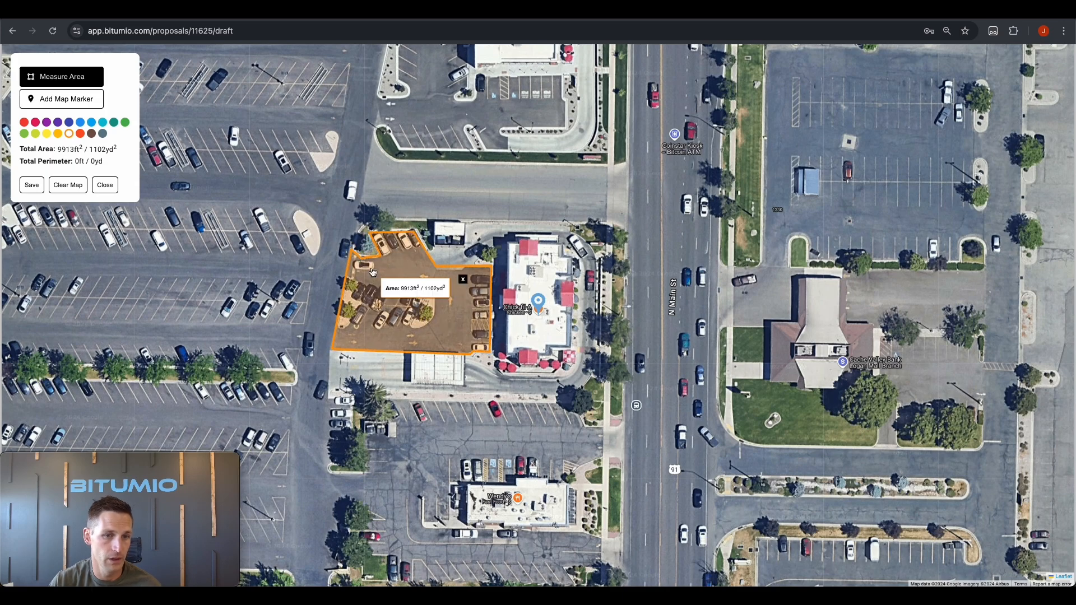
click(32, 185)
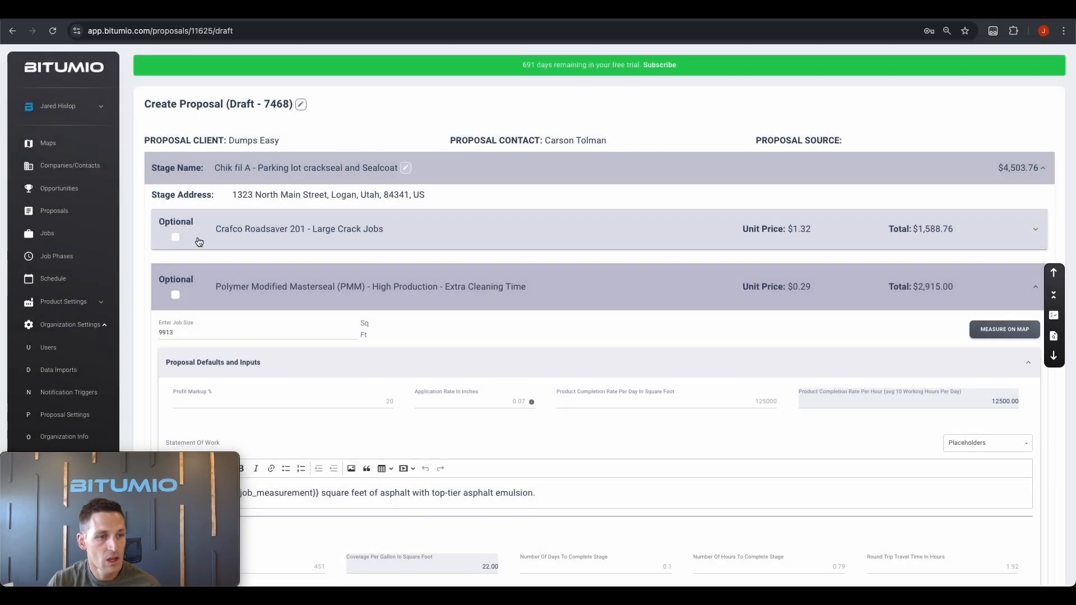
Mark the sealcoat item as optional and replace the proposal's recipient e-mail address
click(553, 285)
click(175, 284)
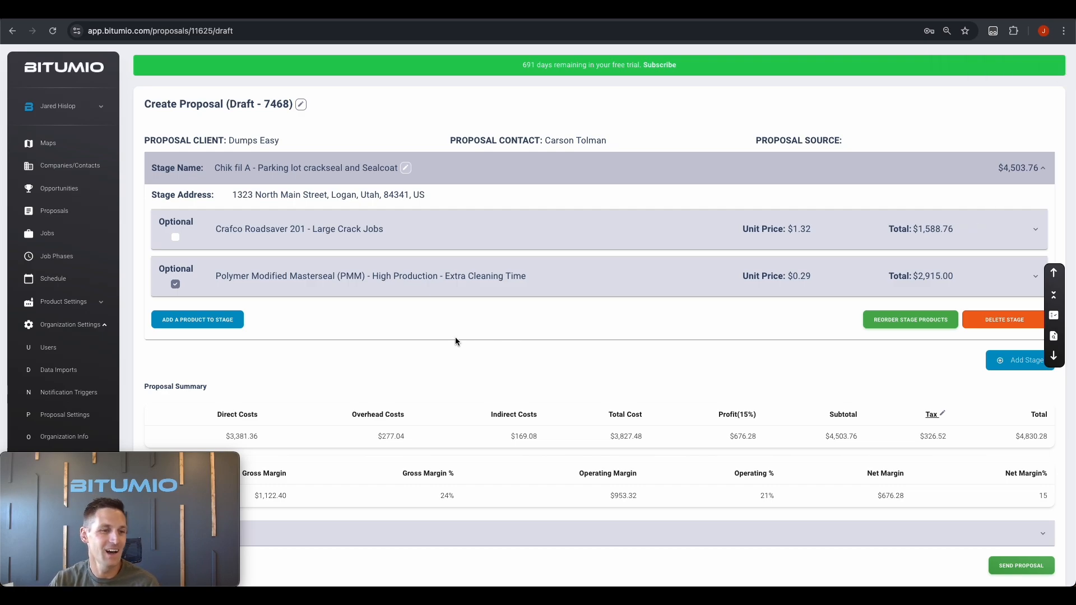
scroll(580, 294, down, 1)
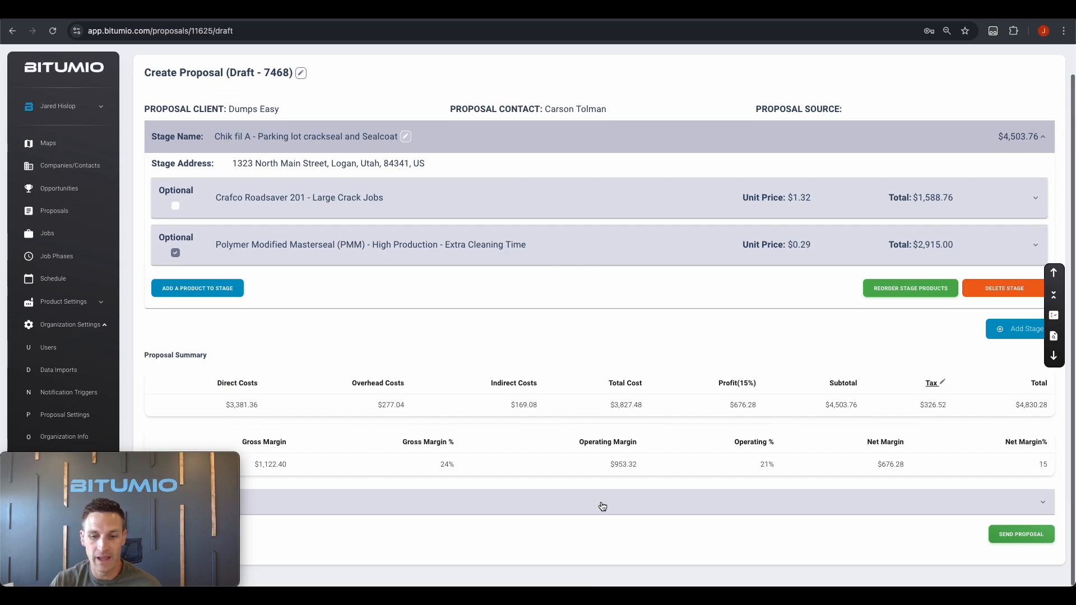
click(603, 506)
scroll(603, 505, down, 4)
triple_click(506, 445)
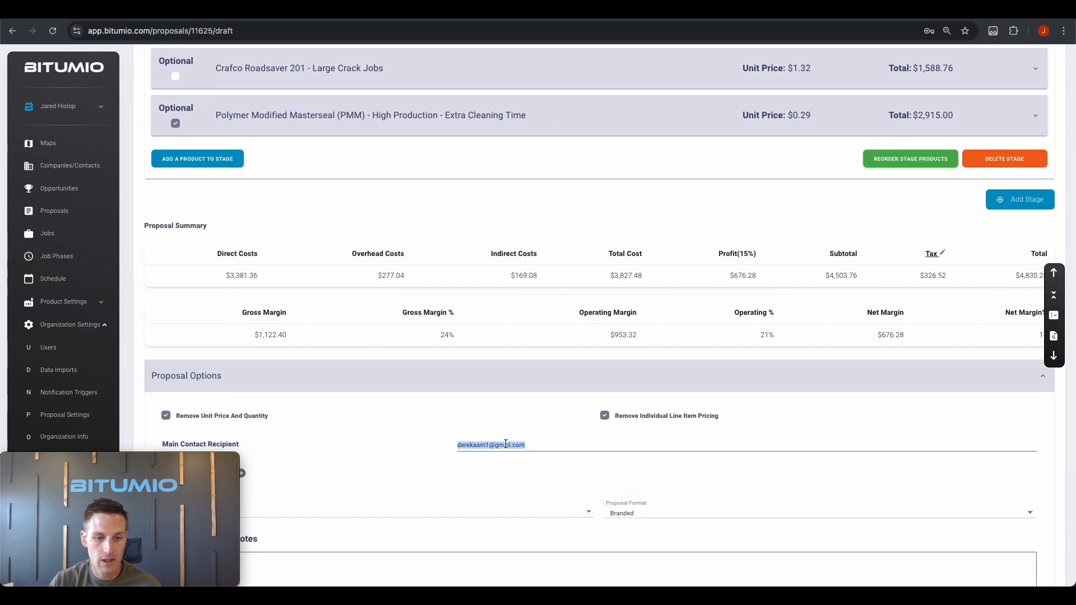
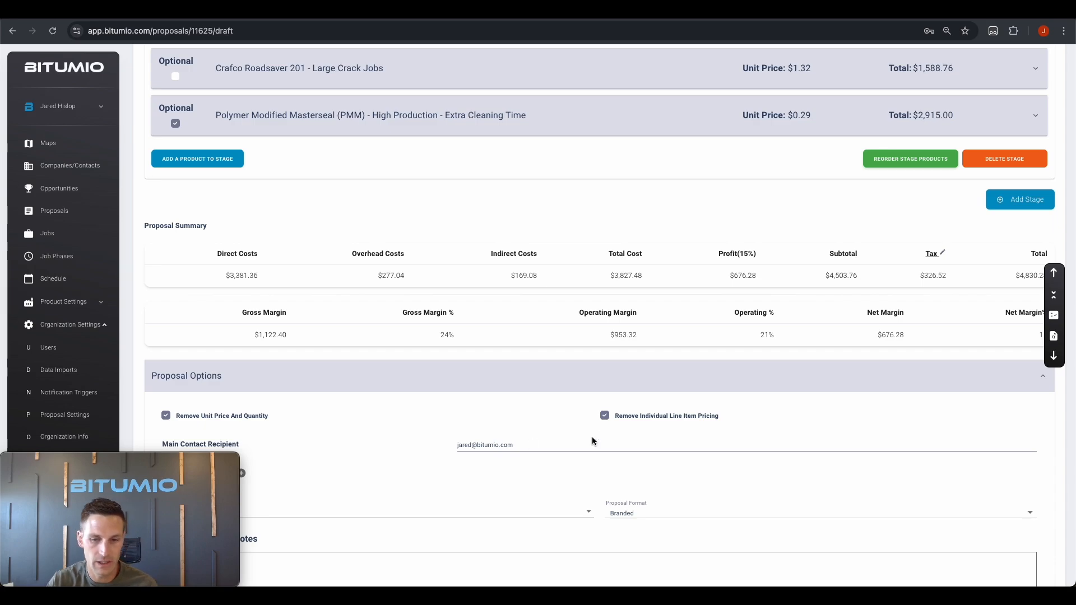
Show individual line item pricing and unit prices and quantities, then send the proposal
scroll(608, 378, down, 2)
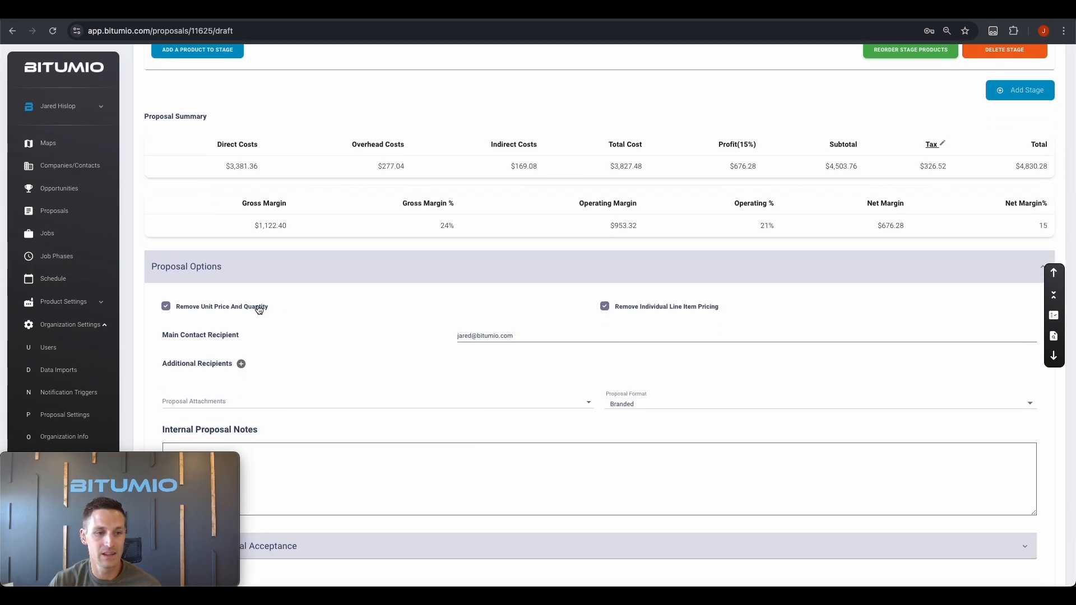
click(605, 307)
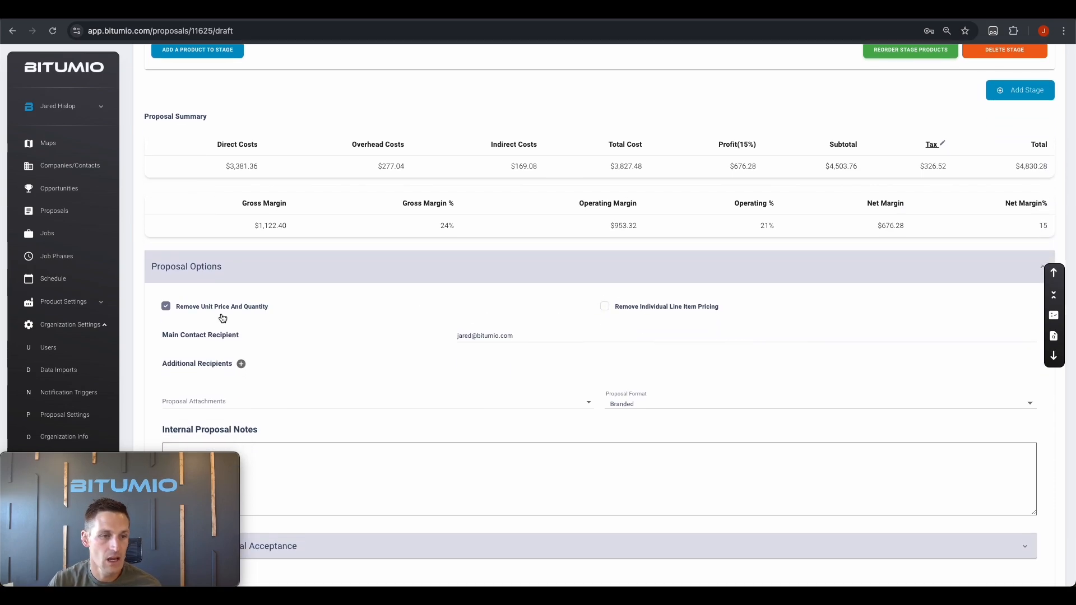
click(166, 308)
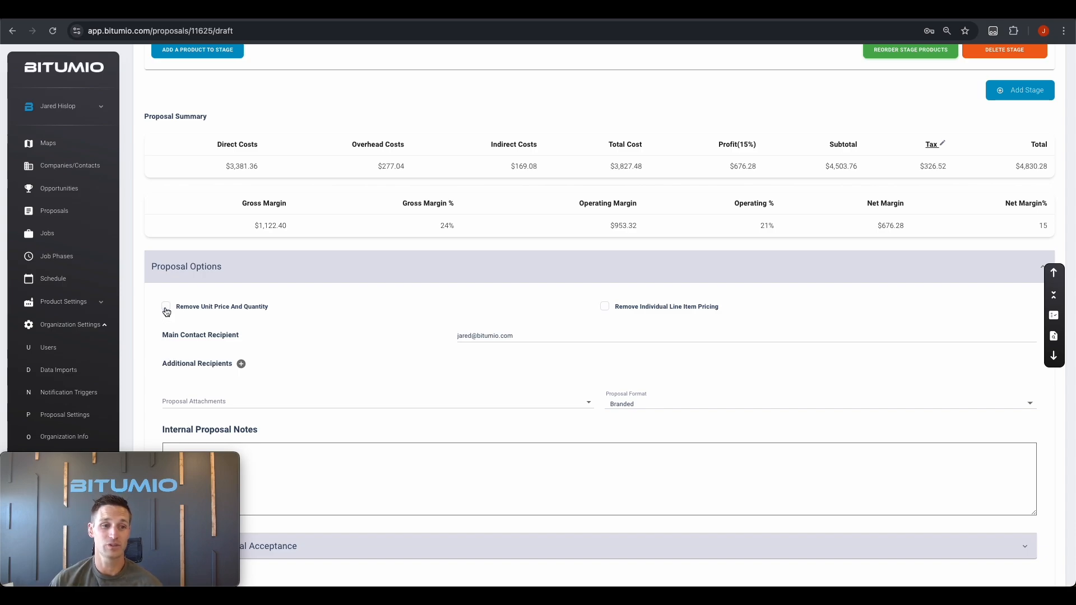
scroll(729, 392, down, 2)
click(1017, 533)
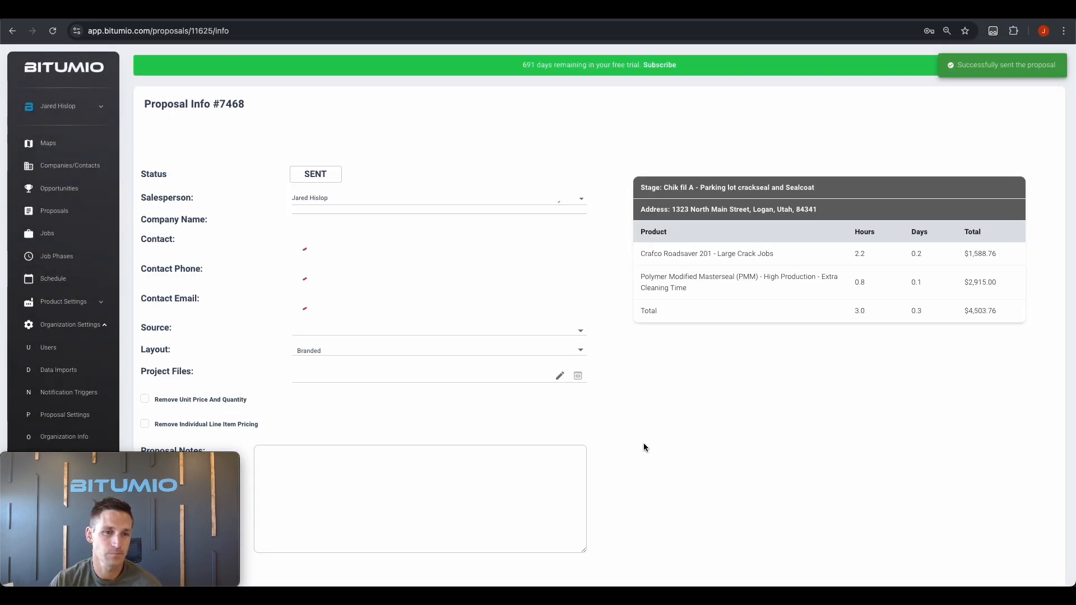
Open proposal #7468 in its client-facing view
click(401, 151)
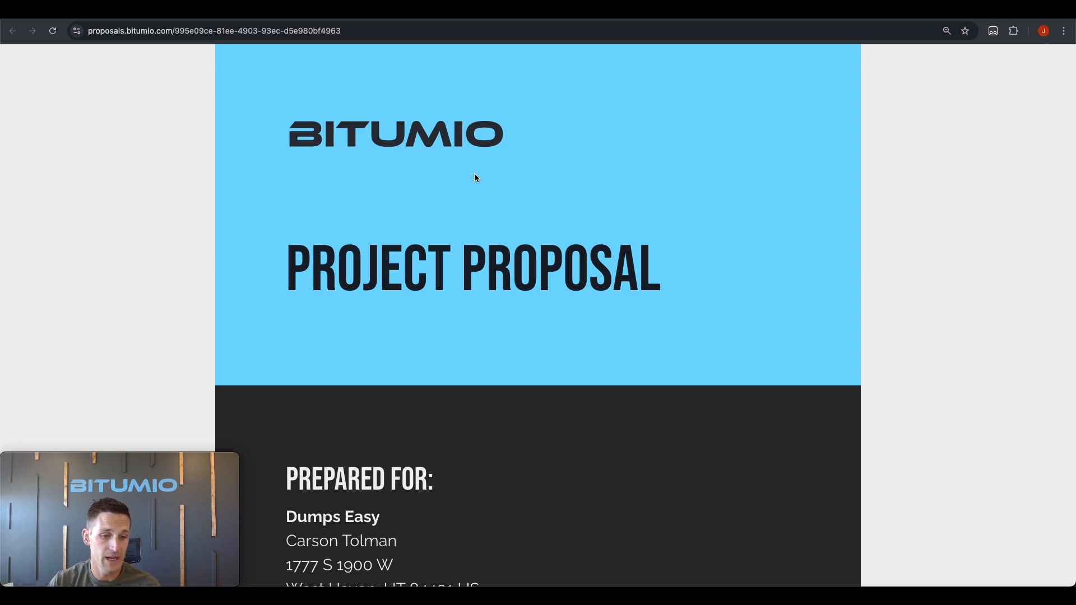
Review the CrackSealing and Sealcoating services, then untick and re-tick optional Sealcoating
scroll(512, 180, down, 15)
scroll(513, 181, down, 9)
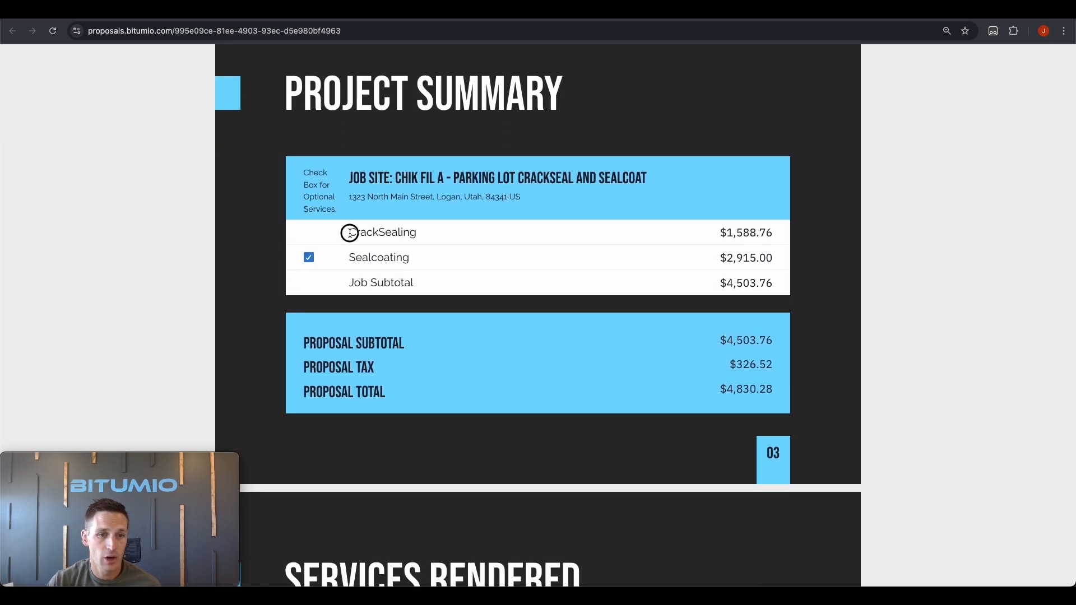
drag(348, 232, 444, 234)
click(308, 226)
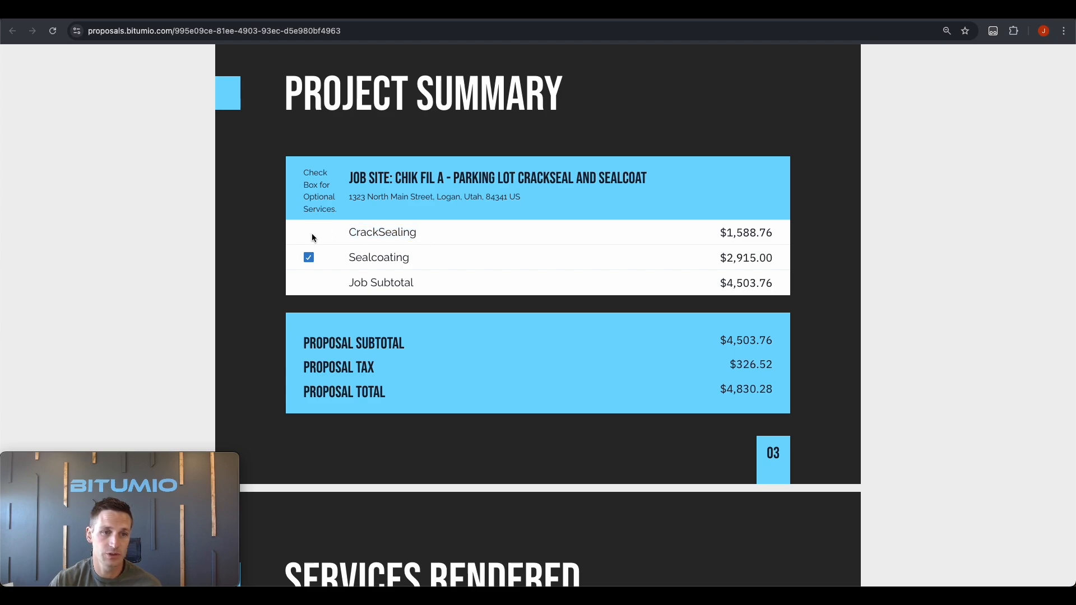
drag(347, 257, 429, 262)
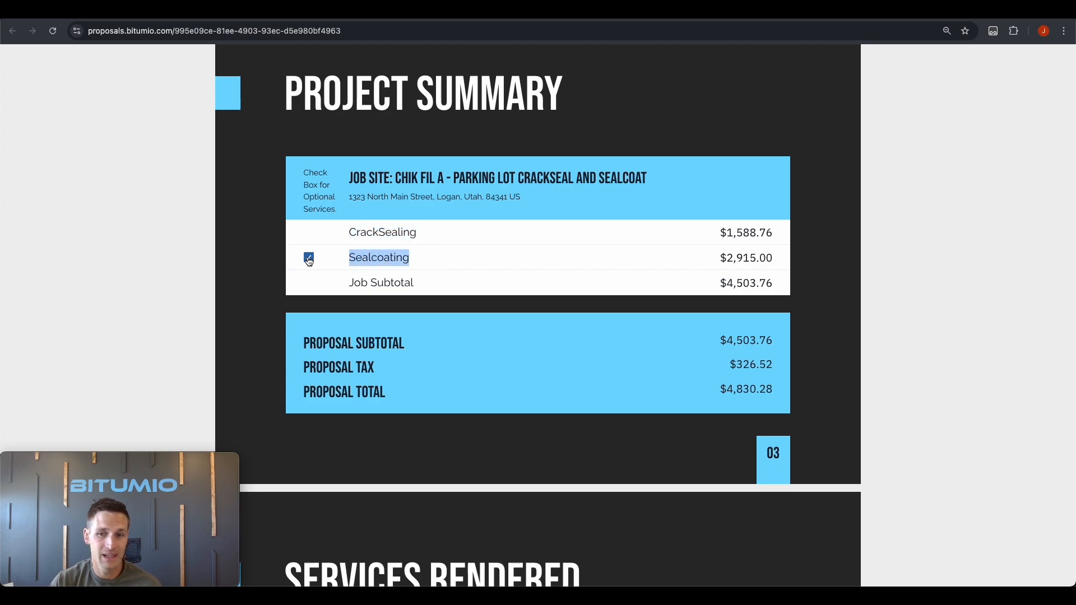
click(332, 259)
click(311, 260)
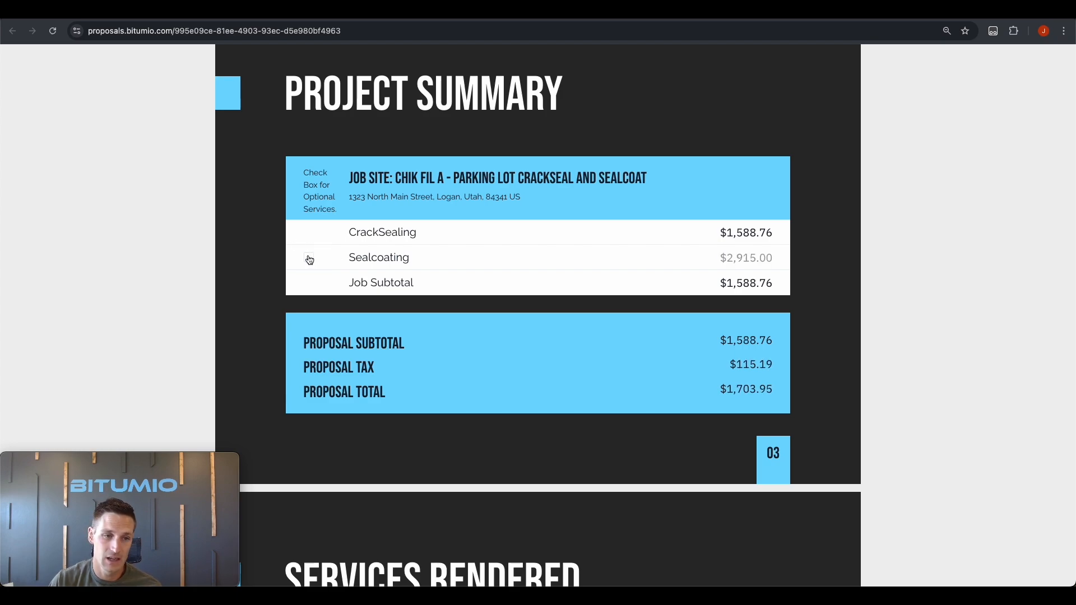
click(309, 259)
Switch Sealcoating in and out repeatedly, comparing the reduced $1,703.95 subtotal with the full total
triple_click(727, 232)
click(310, 259)
drag(727, 283, 783, 286)
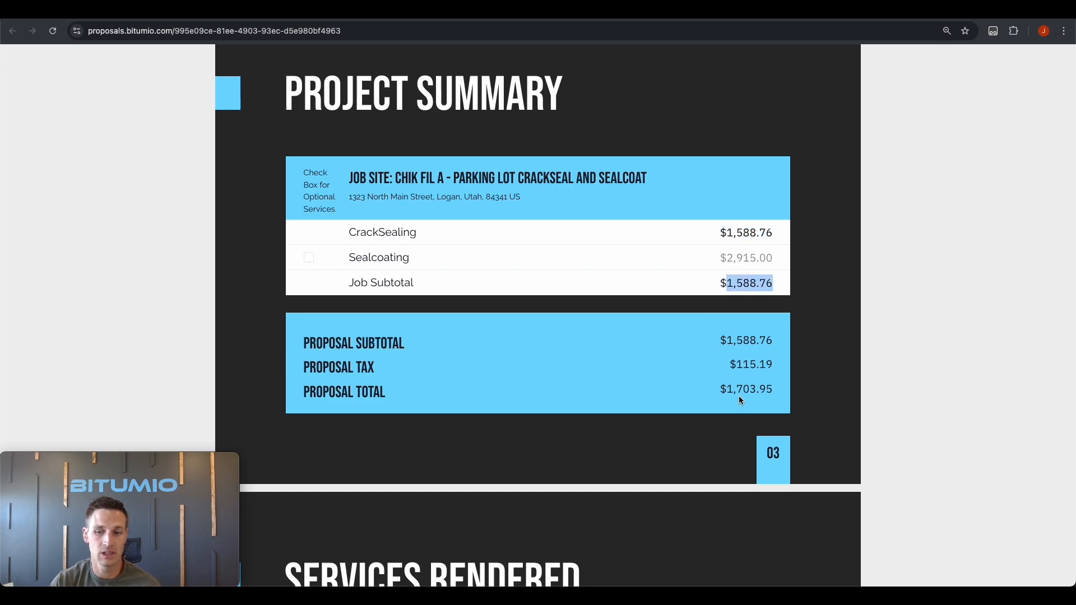
click(309, 261)
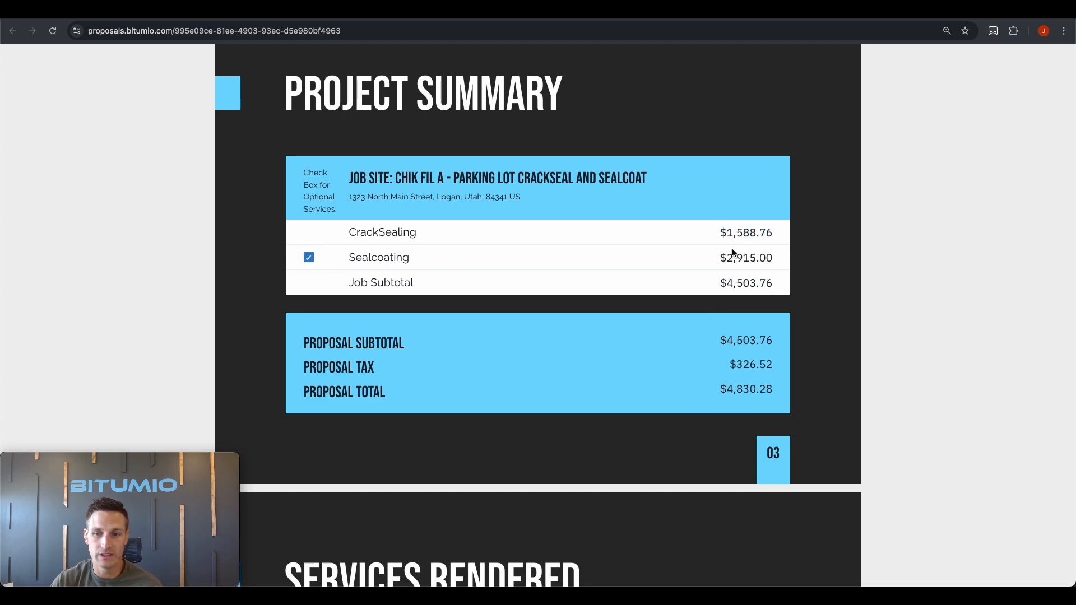
drag(729, 283, 767, 284)
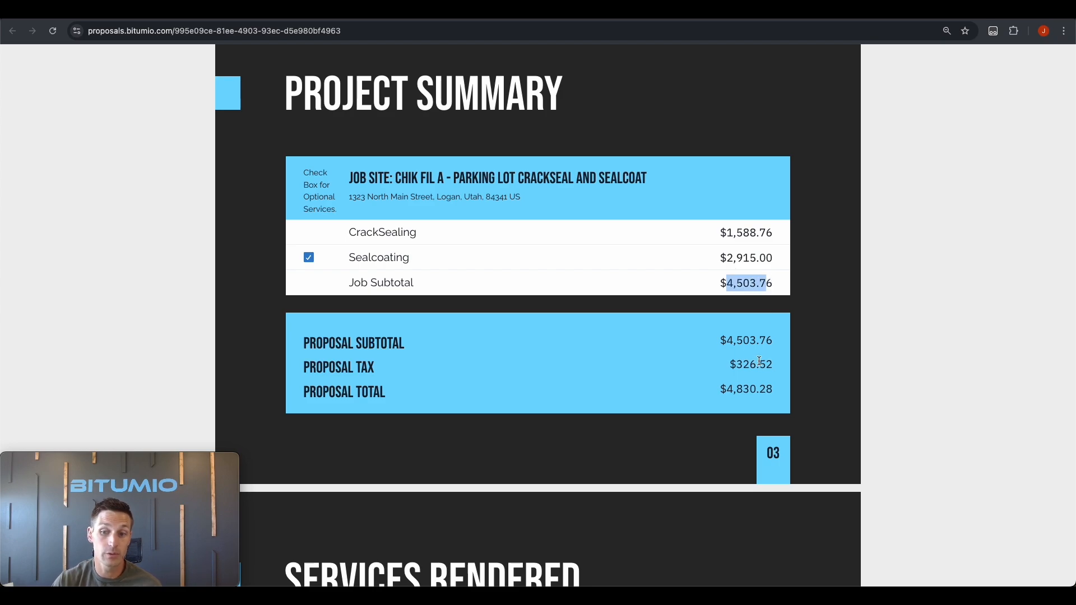
click(740, 394)
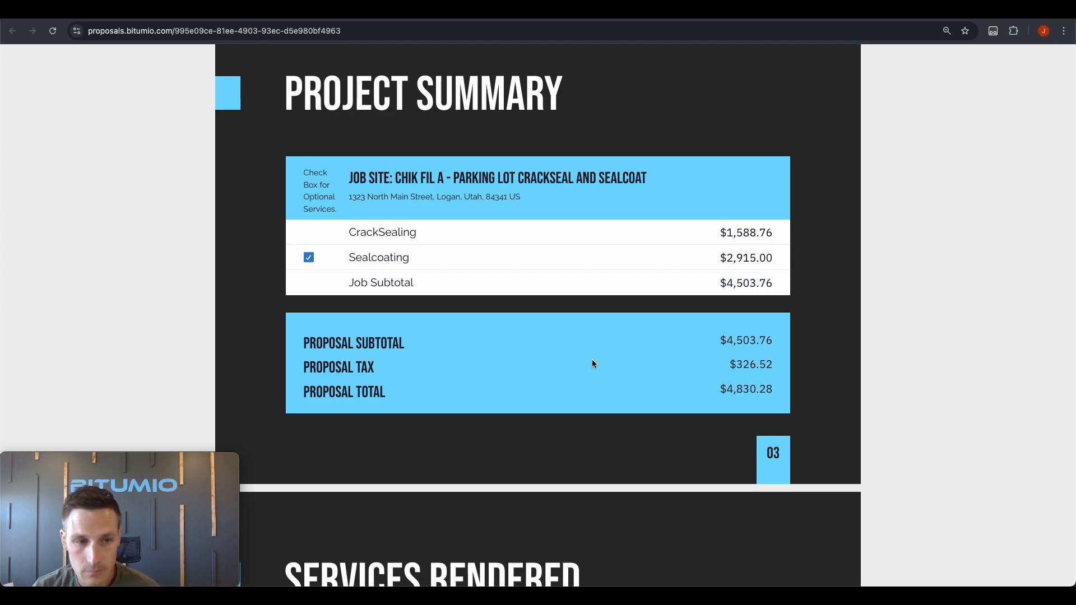
click(309, 258)
click(310, 259)
click(310, 259)
click(310, 259)
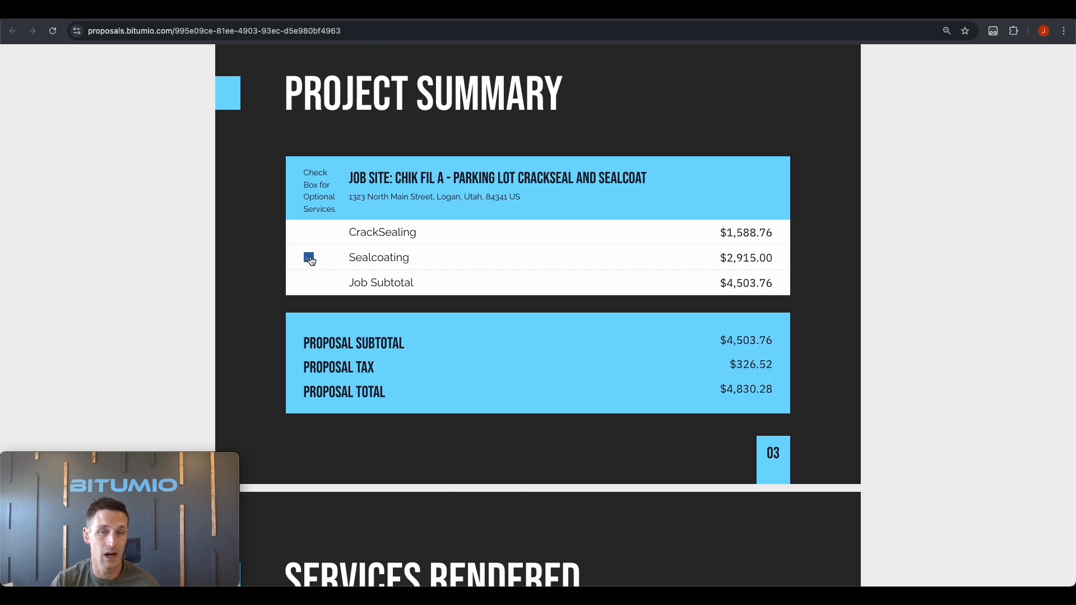
click(310, 261)
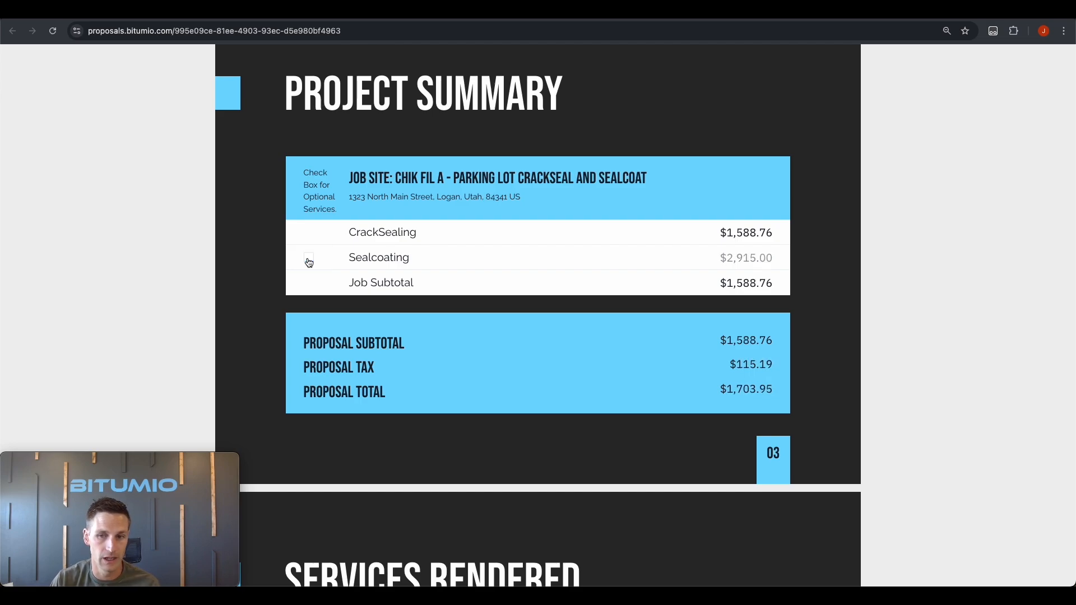
Recheck the CrackSealing, Sealcoating and subtotal prices, then return to the proposal to set it back to draft
scroll(396, 252, down, 14)
scroll(401, 253, up, 10)
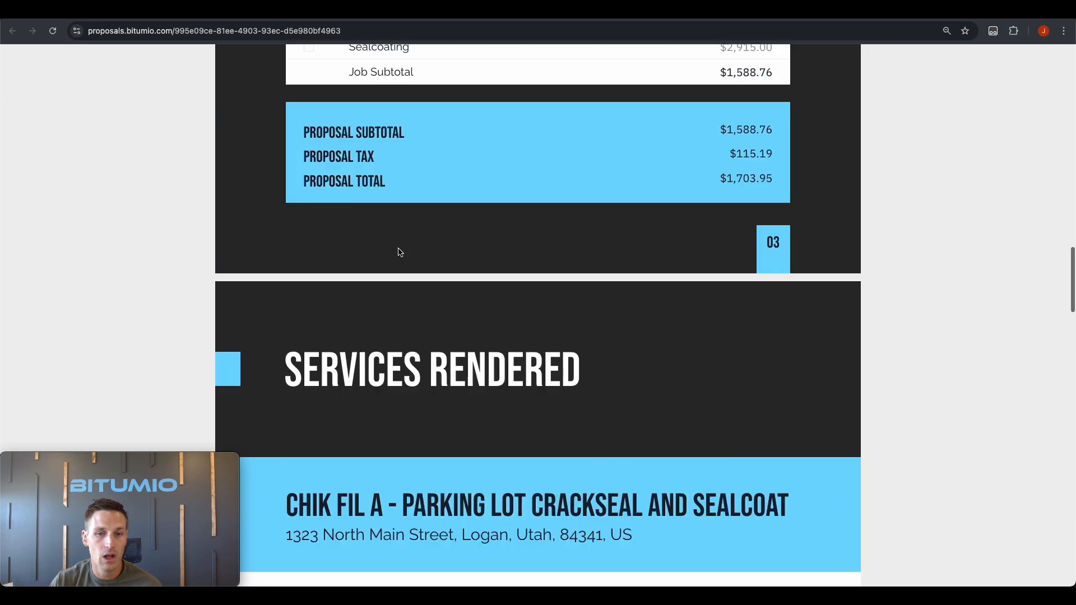
scroll(400, 253, up, 3)
click(310, 189)
click(308, 188)
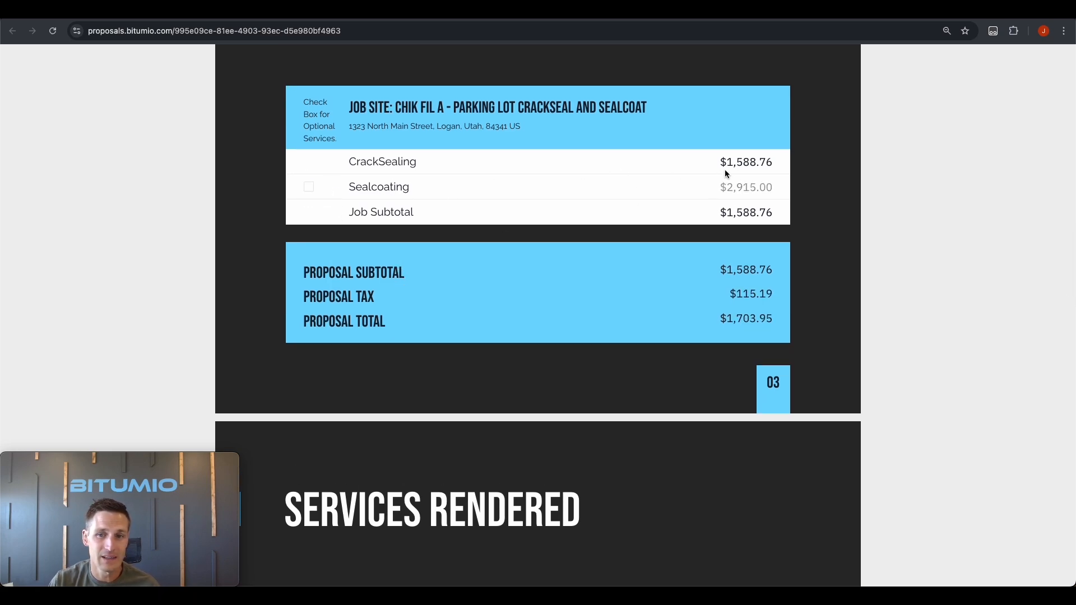
drag(721, 163, 785, 162)
drag(721, 187, 773, 187)
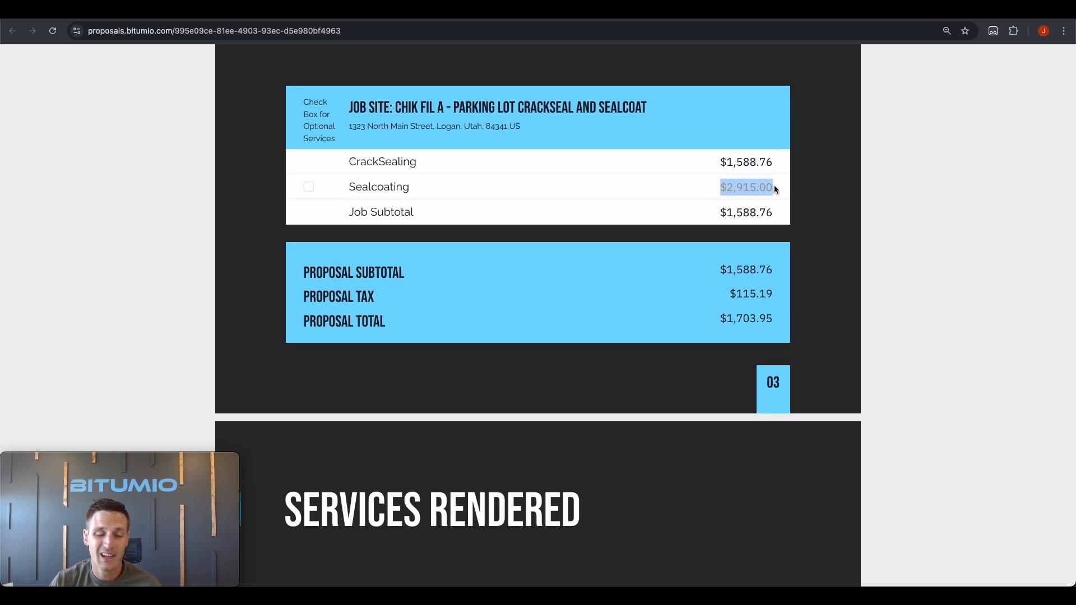
click(310, 189)
drag(719, 213, 777, 212)
drag(721, 163, 771, 163)
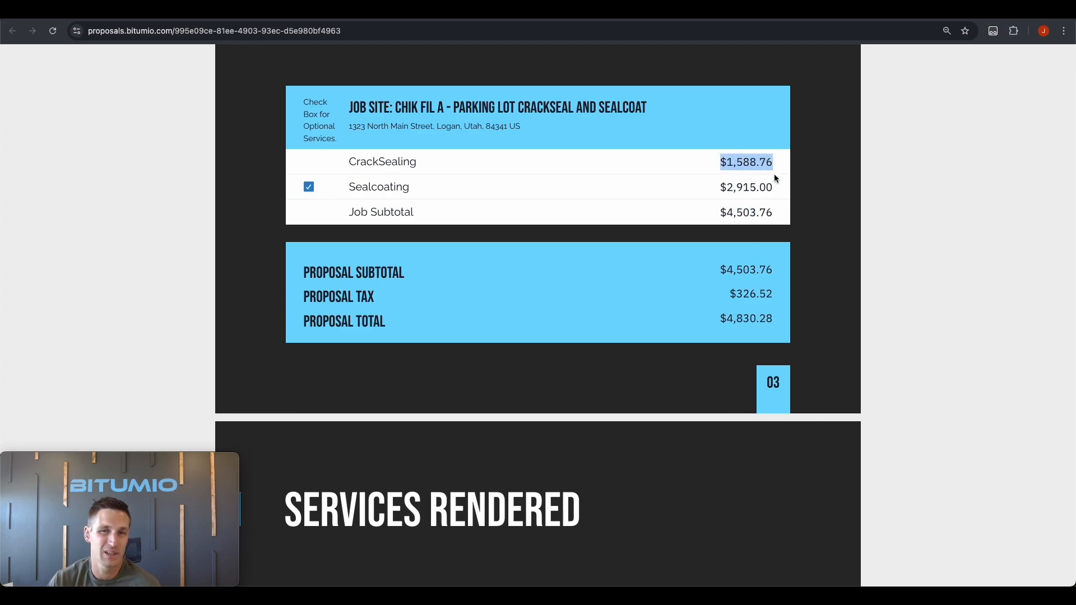
click(779, 177)
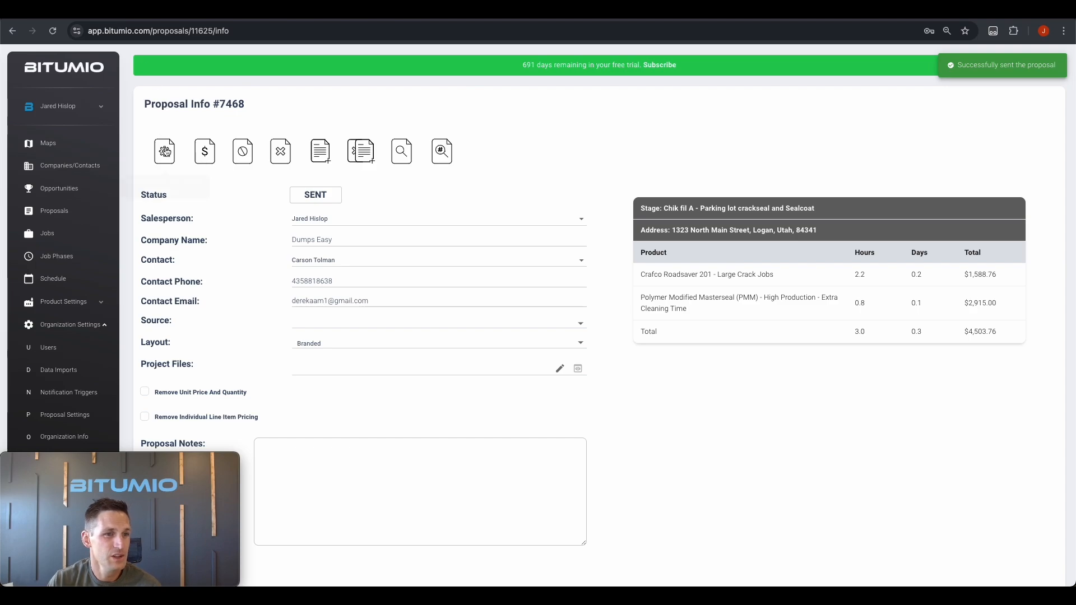
click(165, 152)
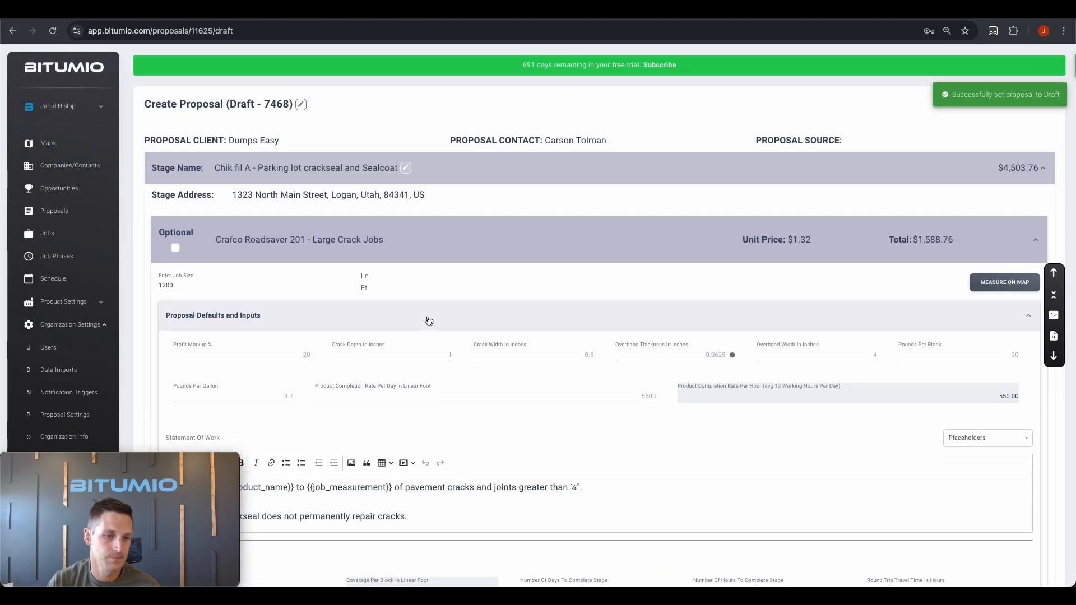
Hide unit price and quantity and individual line item pricing in the proposal options
click(460, 250)
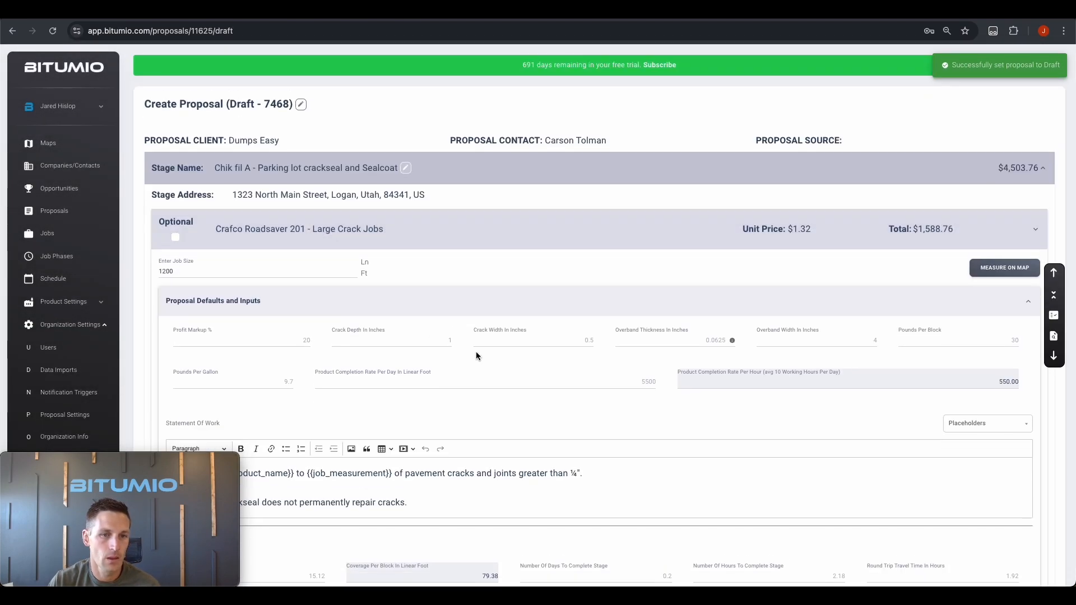
scroll(474, 507, down, 1)
click(474, 507)
scroll(482, 414, down, 5)
click(166, 263)
click(604, 263)
Clear the recipient e-mail address, resend the proposal, and open its client view
triple_click(522, 291)
key(BackSpace)
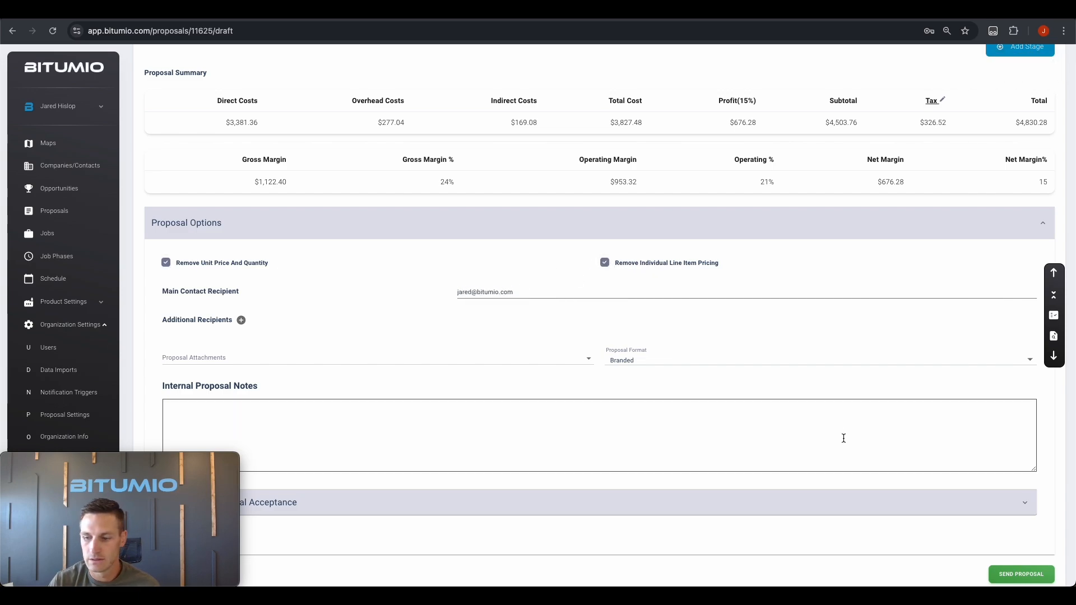
click(1021, 574)
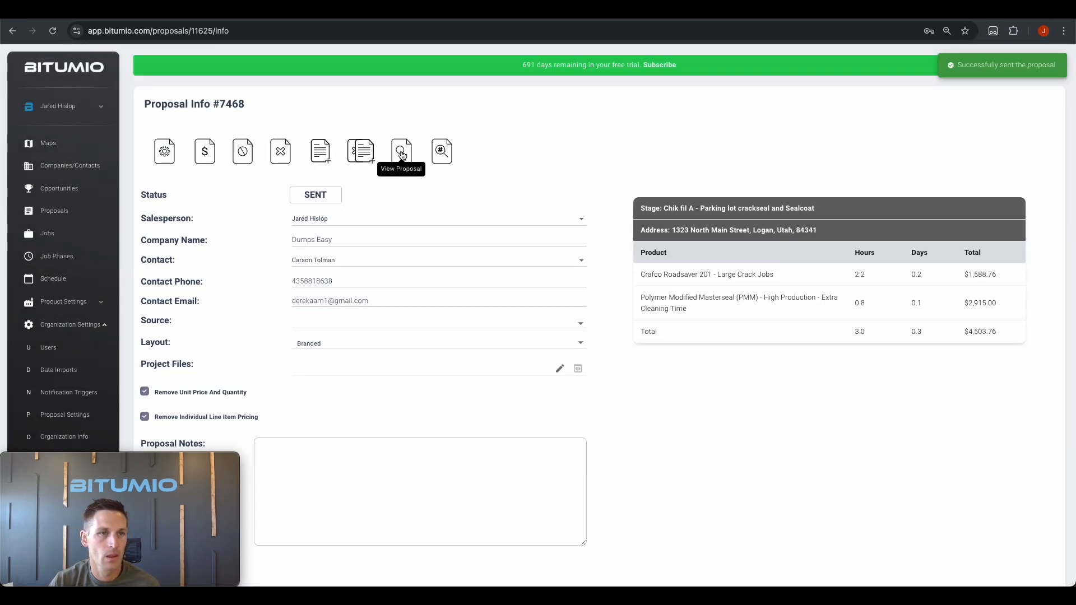
click(402, 155)
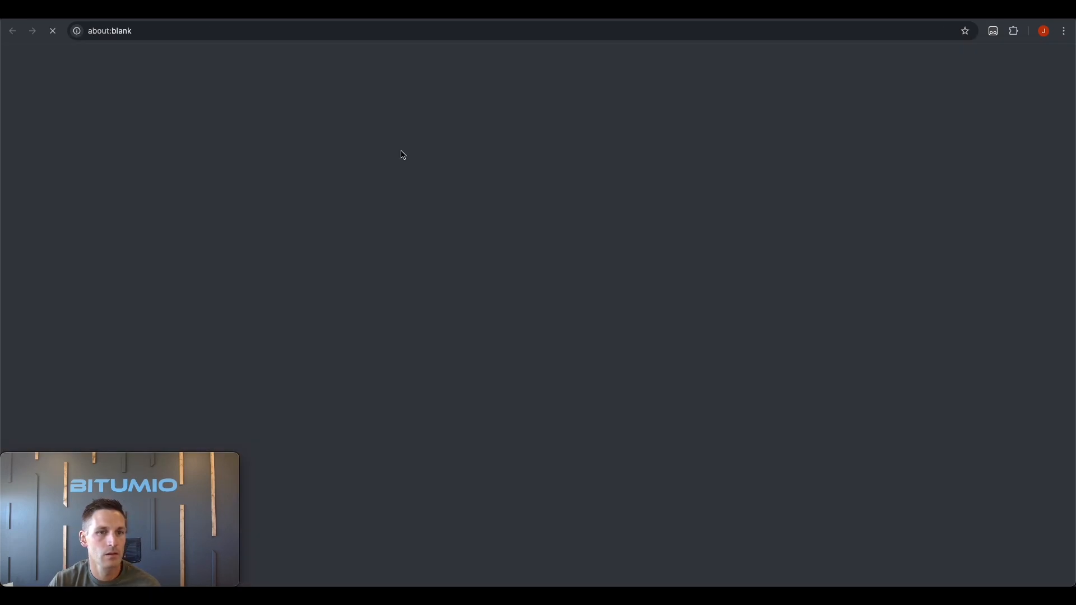
Toggle Sealcoating on and off to compare totals, leaving it unticked for a $1,703.95 crack-seal-only total
scroll(572, 243, down, 20)
scroll(572, 245, down, 1)
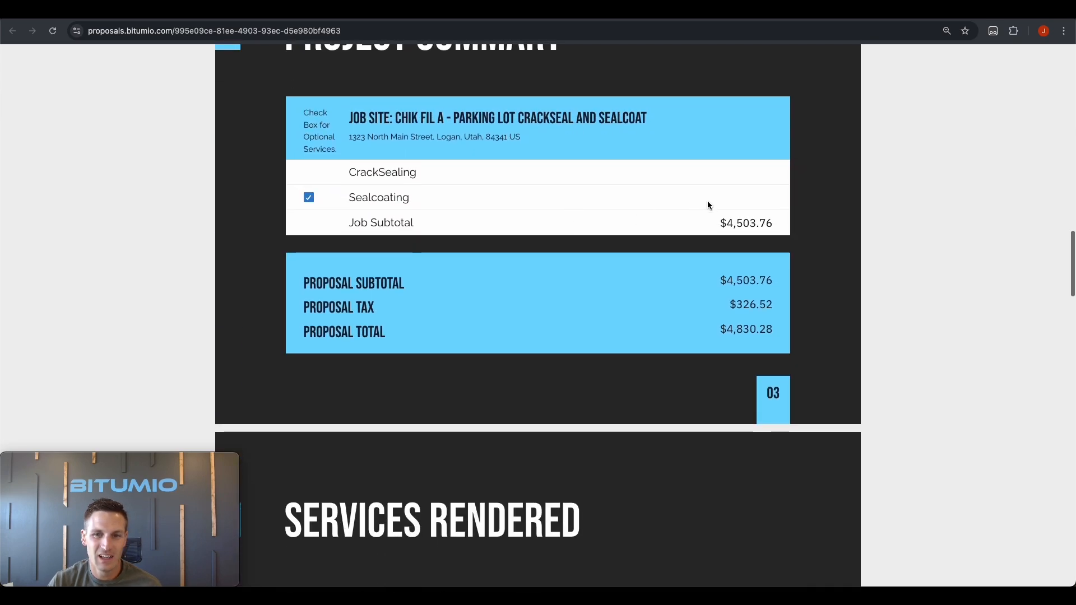
click(308, 199)
click(308, 200)
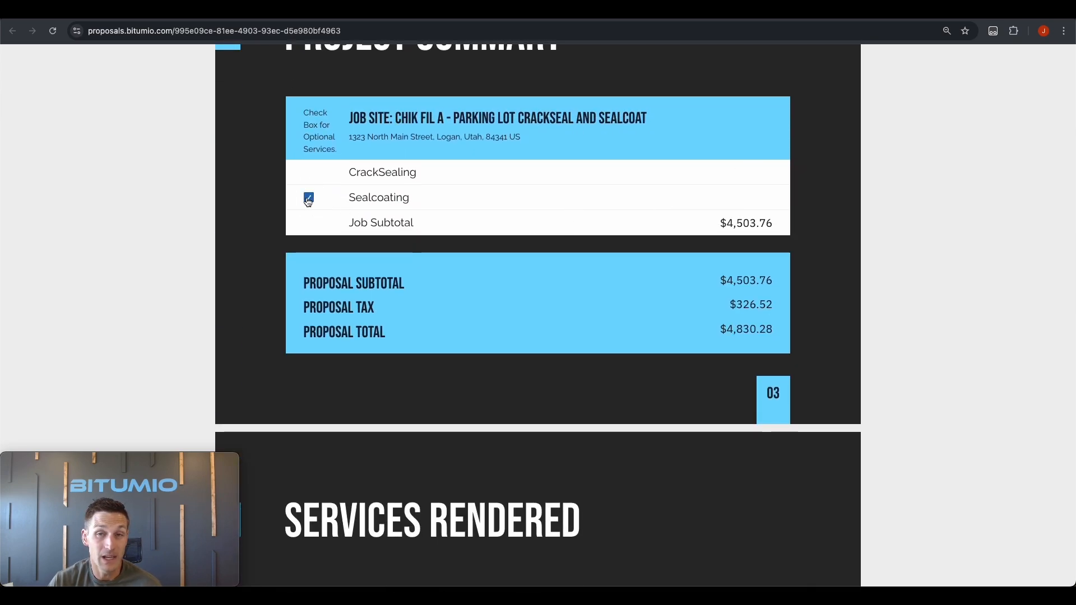
click(308, 199)
click(308, 200)
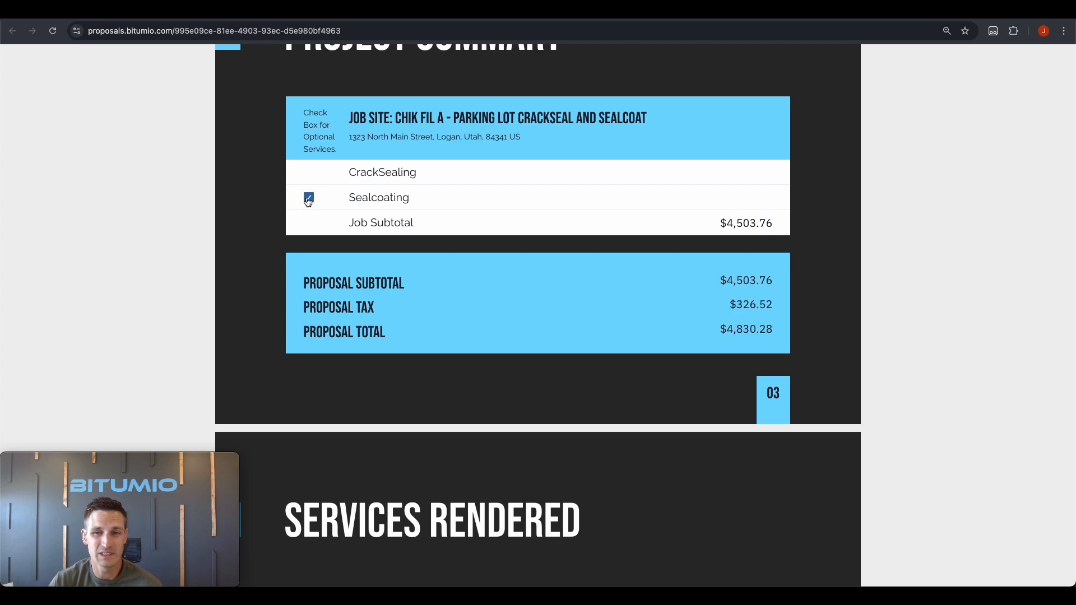
click(308, 201)
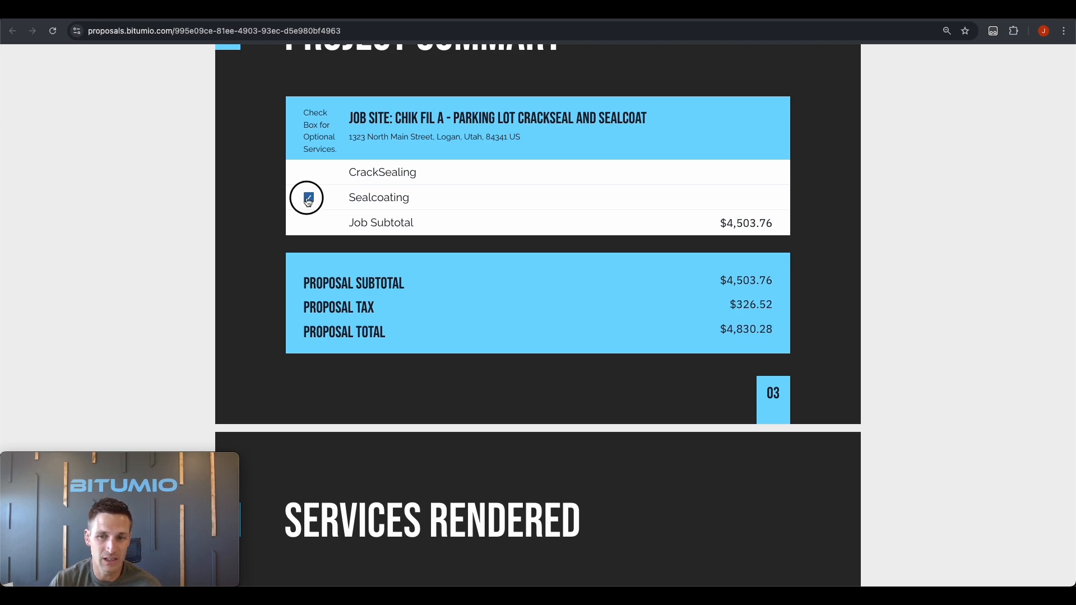
click(307, 200)
click(309, 201)
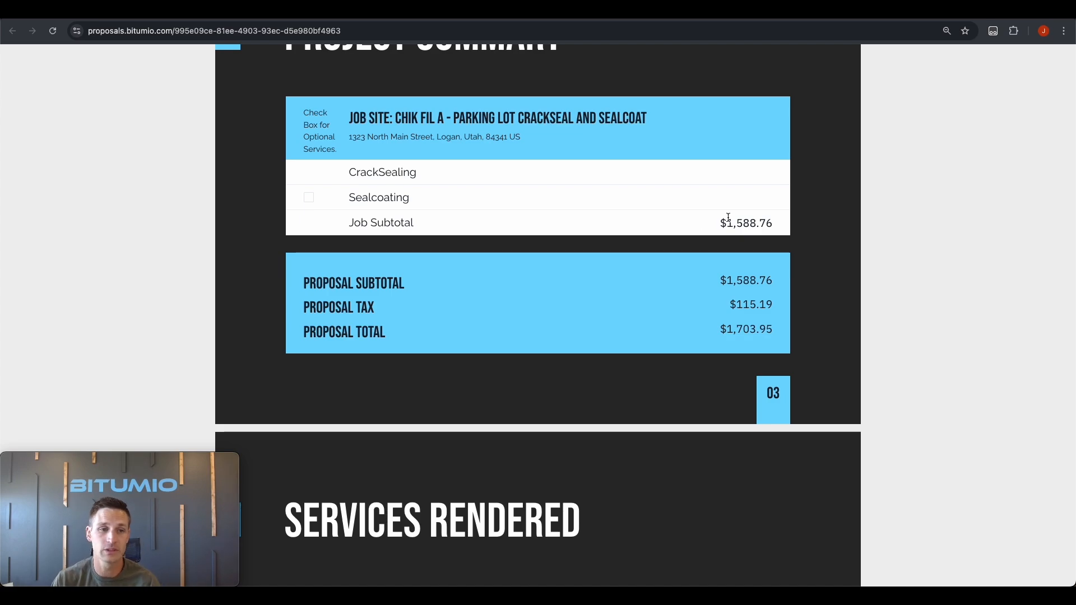
click(311, 199)
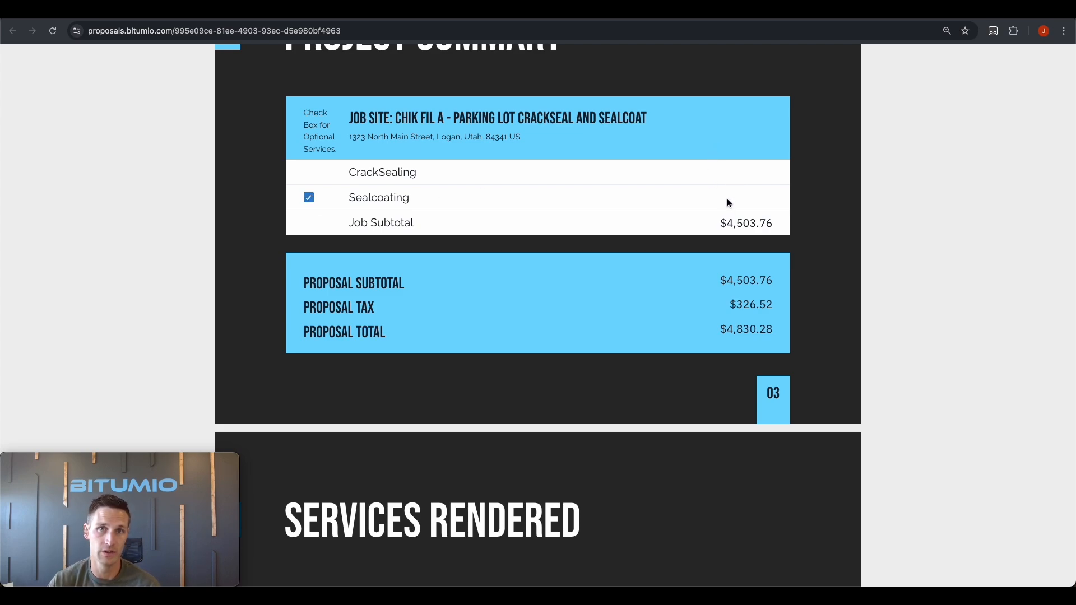
click(311, 199)
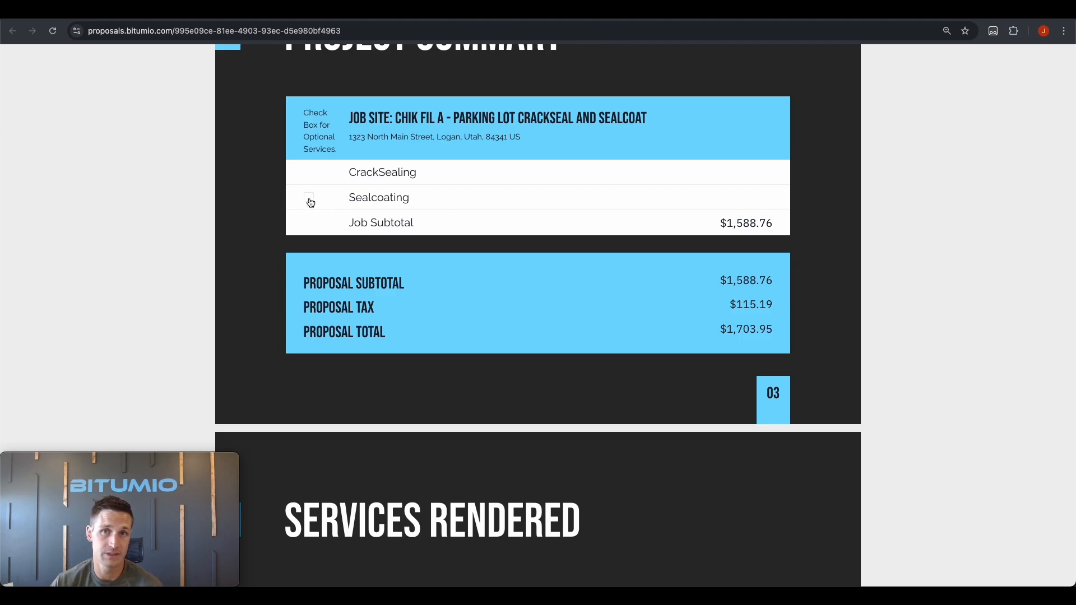
scroll(568, 307, down, 20)
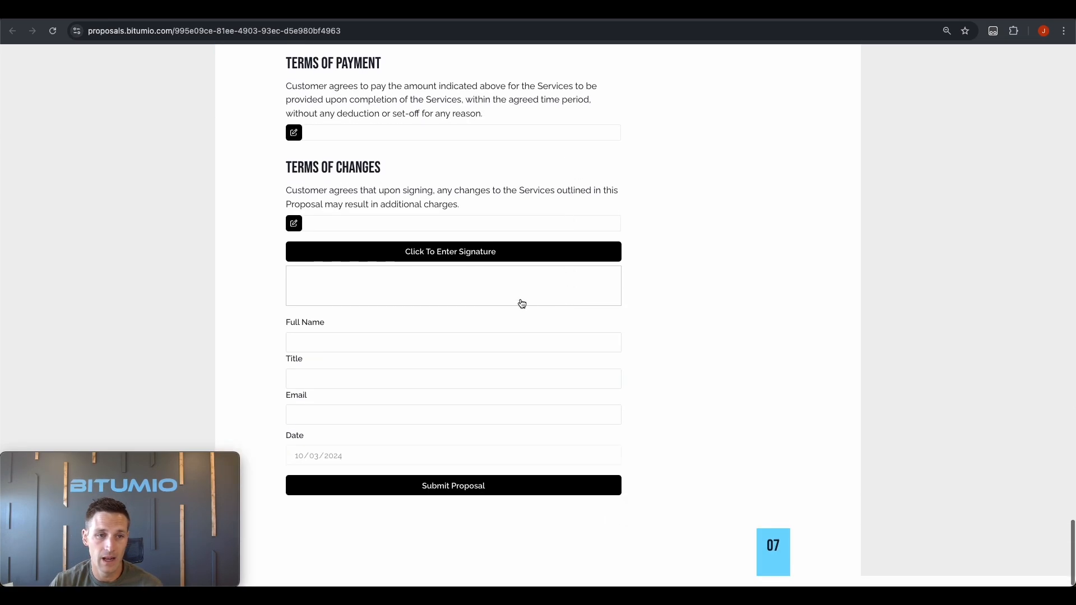
Initial the Terms of Services, Terms of Payment and Terms of Changes sections with the signer's initials
scroll(310, 238, up, 2)
click(295, 132)
click(393, 122)
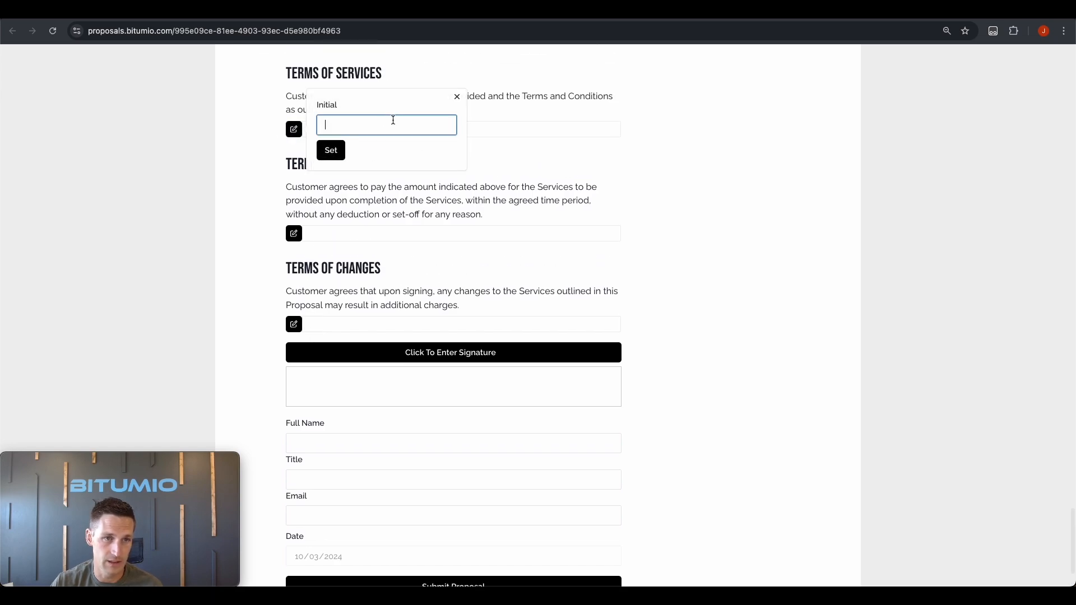
text(JH)
click(331, 150)
click(295, 234)
click(331, 254)
click(295, 324)
click(330, 345)
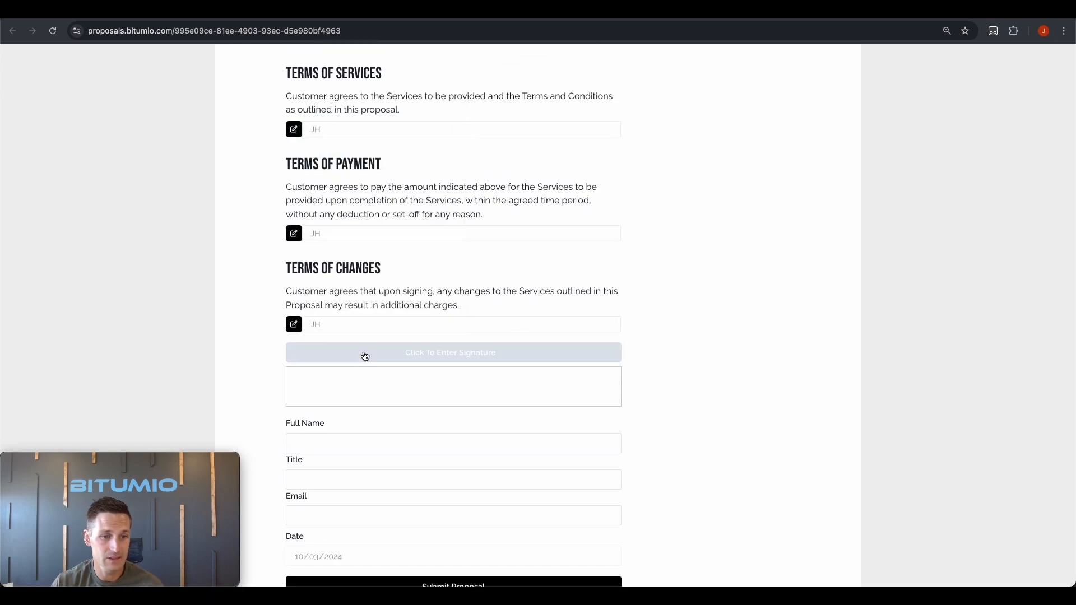
Draw the client's signature on the signature pad and add it to the proposal
click(363, 355)
drag(487, 313, 570, 332)
click(636, 375)
Enter the signer's full name, title and e-mail, then submit the signed proposal
click(359, 447)
text(Jared)
key(Tab)
text(Jared)
key(Tab)
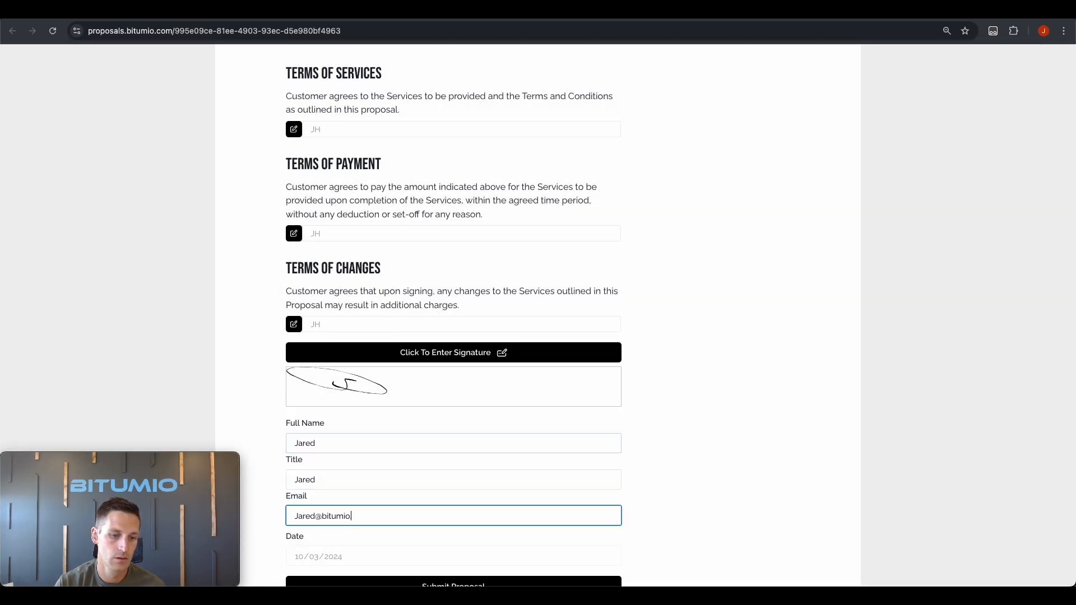
scroll(351, 435, down, 2)
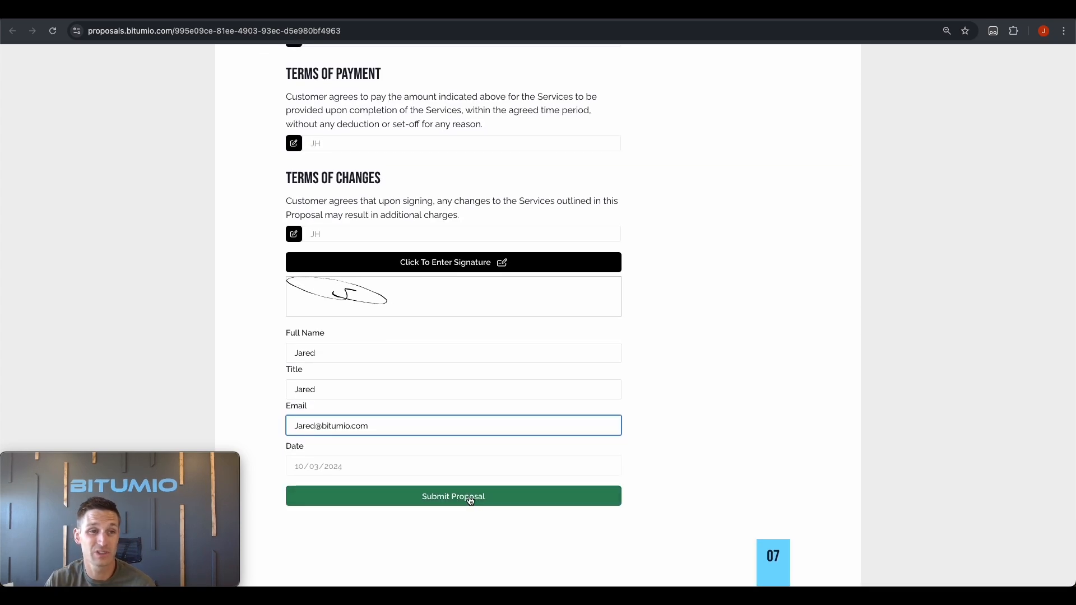
click(425, 498)
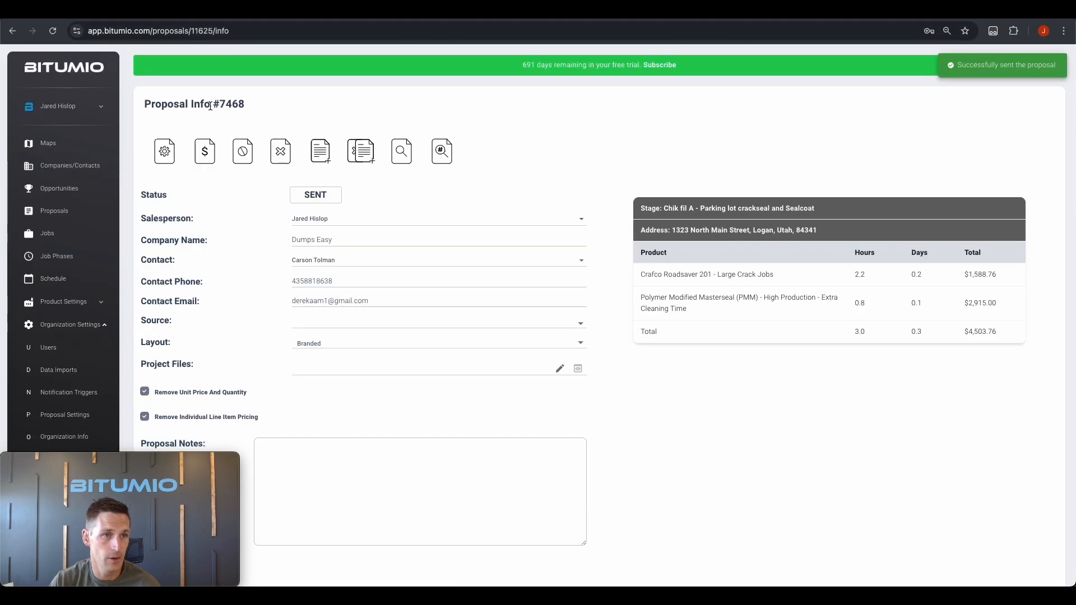
Open proposal 7468 from the Proposals list and confirm it is now version 7468.1
double_click(235, 105)
click(74, 213)
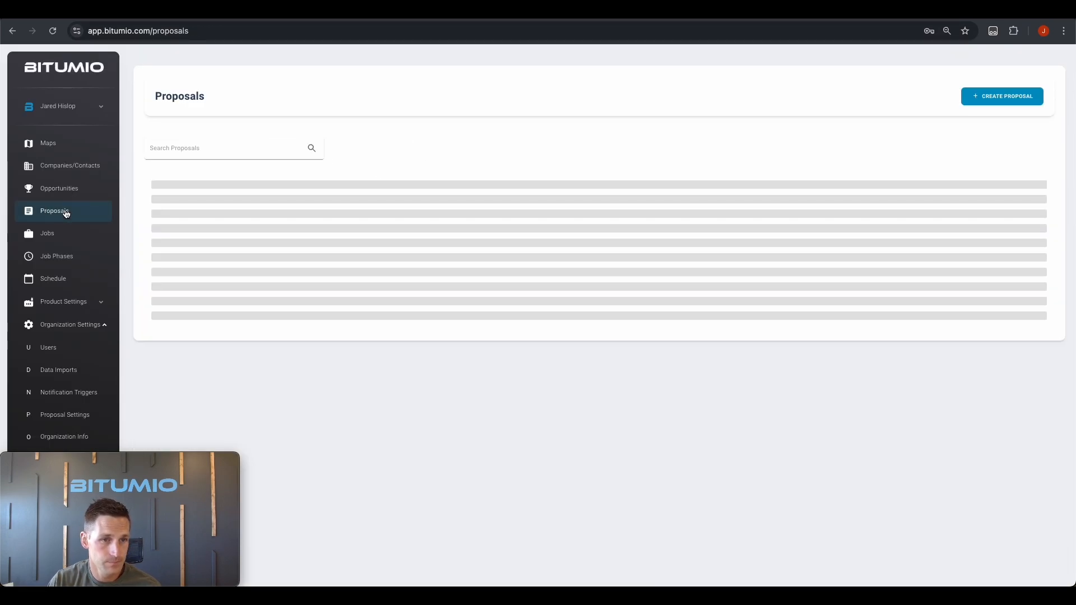
click(170, 224)
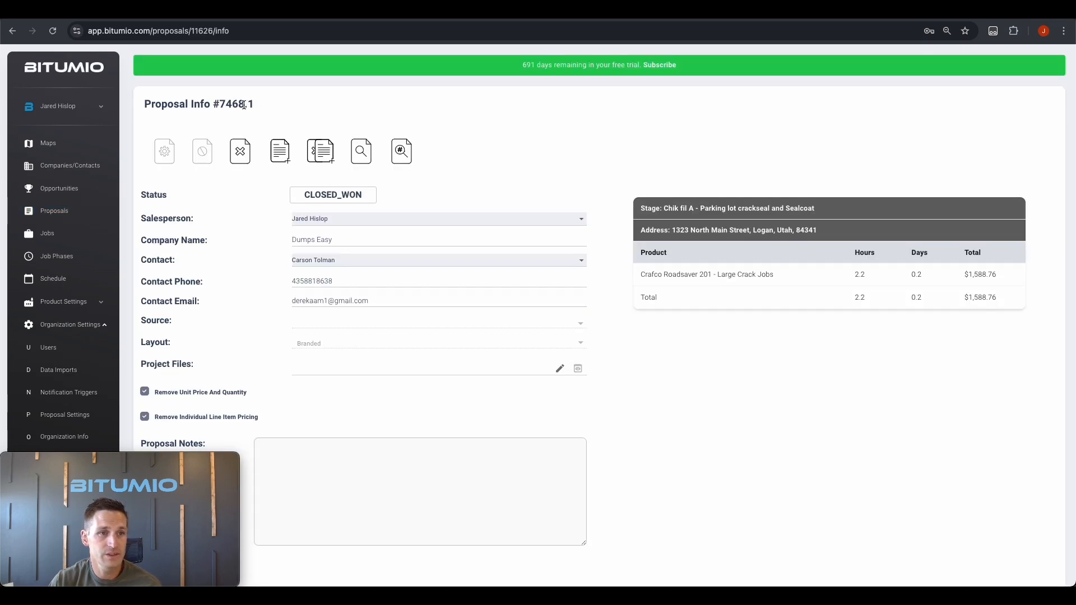
drag(244, 105, 254, 106)
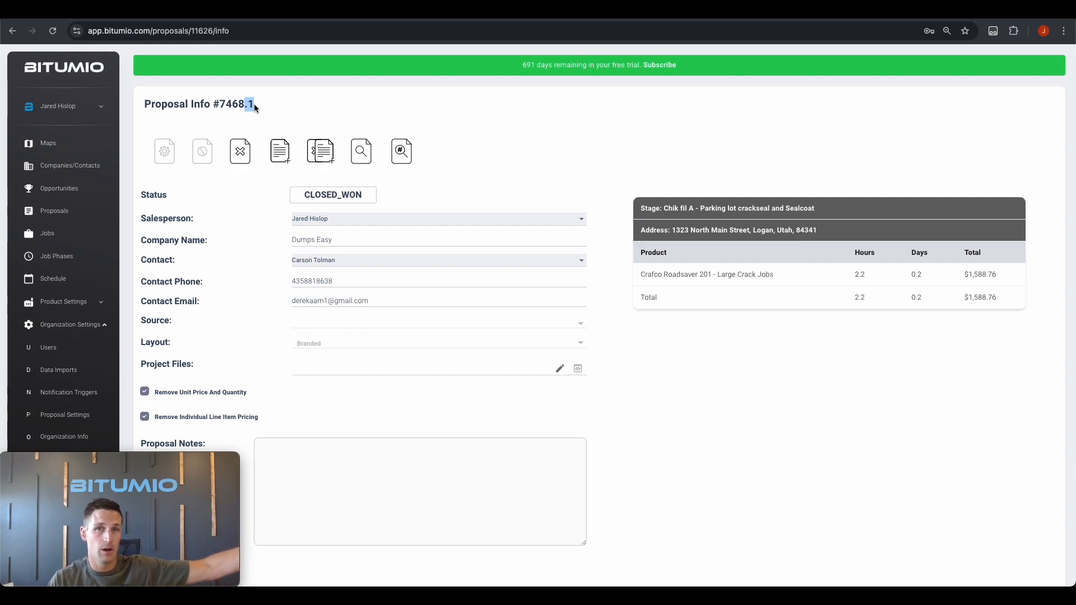
click(255, 108)
Check the CLOSED_WON status and the $1,588.76 crackseal job subtotal against the proposal document
scroll(562, 185, down, 3)
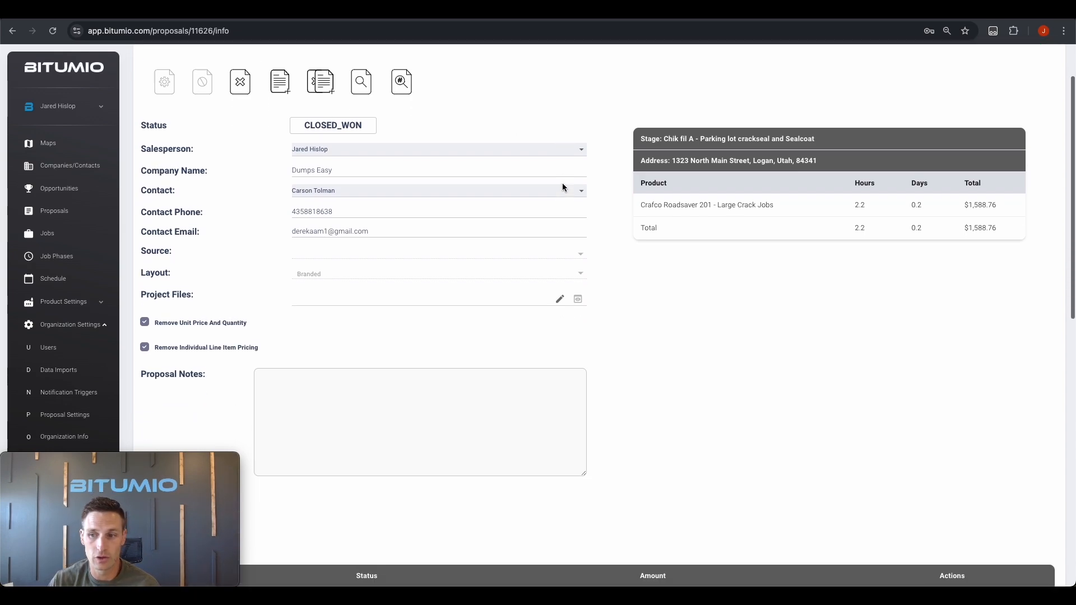
drag(968, 196, 1012, 197)
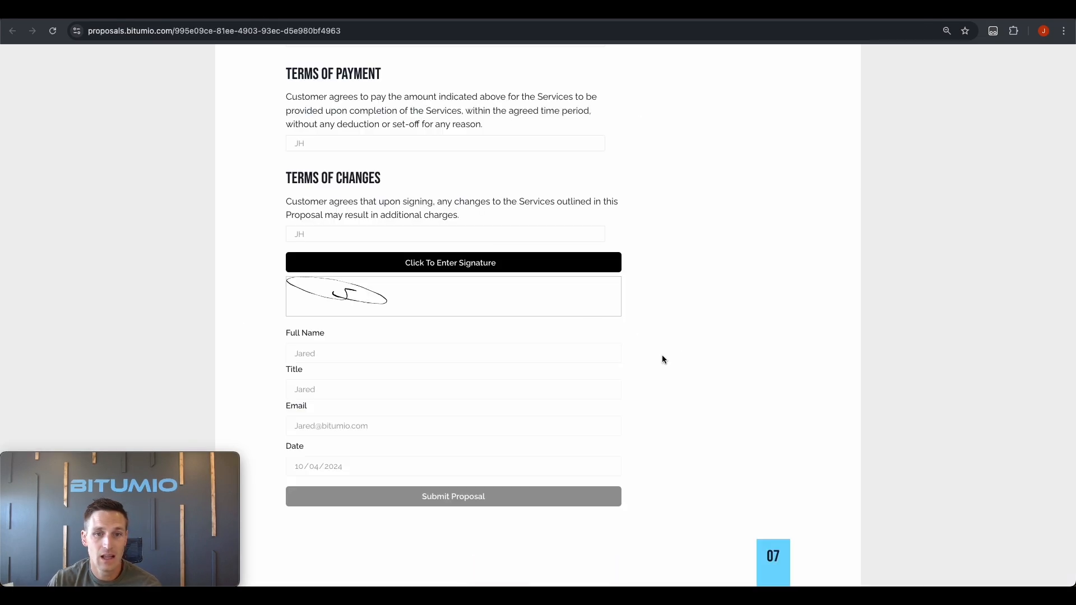
scroll(661, 358, up, 10)
scroll(653, 363, up, 10)
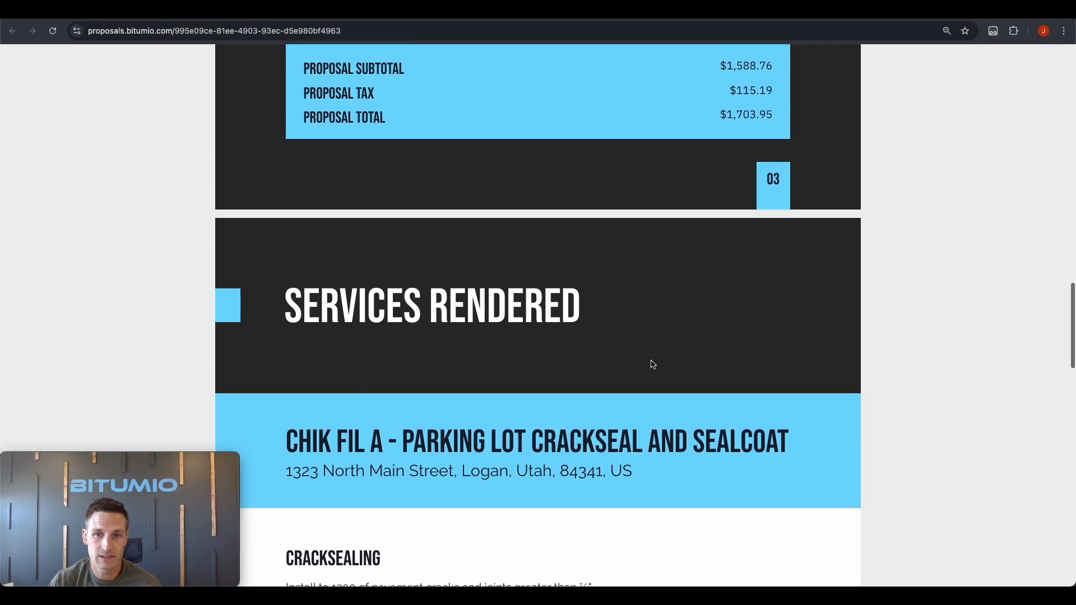
scroll(650, 363, down, 4)
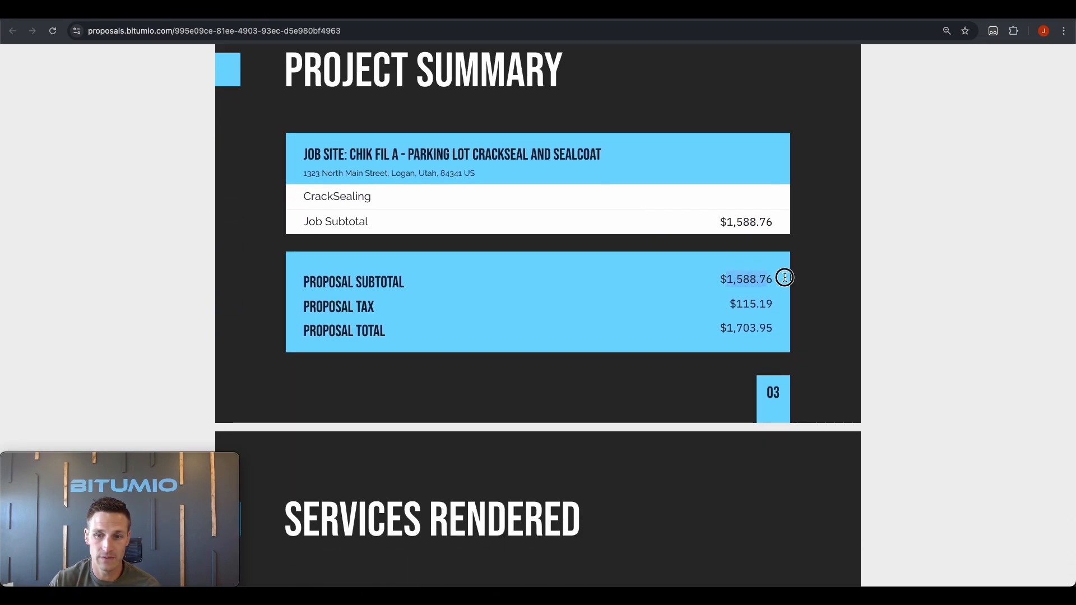
scroll(784, 276, down, 1)
drag(727, 219, 772, 215)
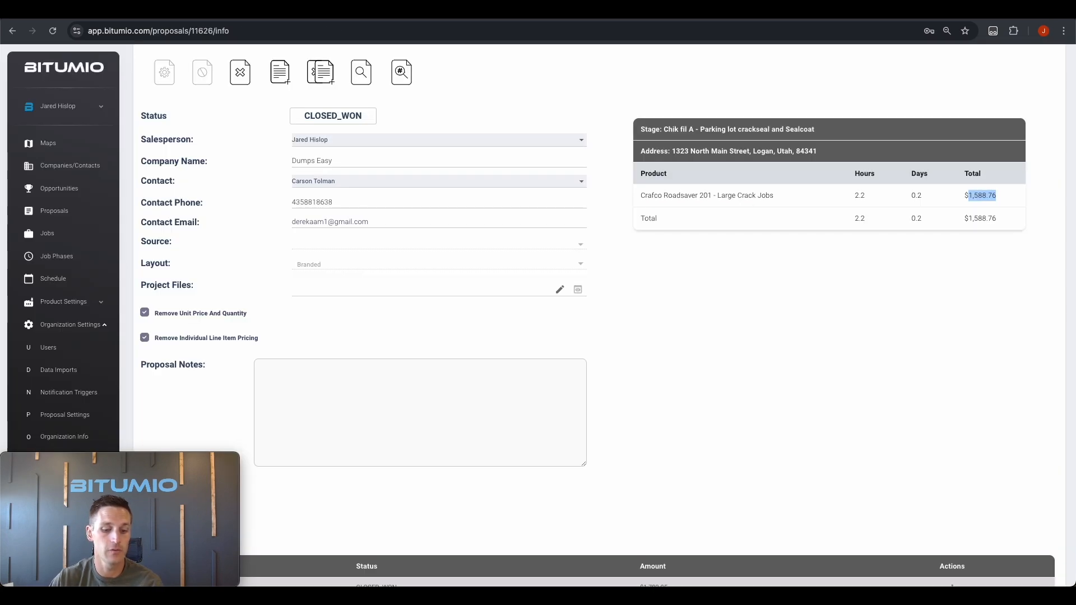
click(980, 196)
scroll(875, 188, down, 4)
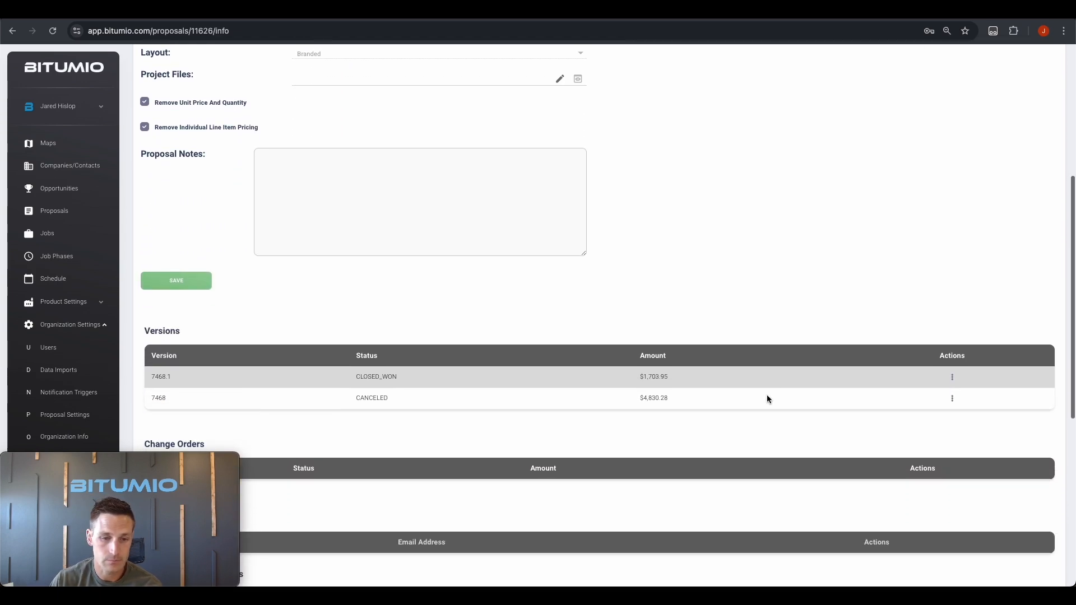
drag(640, 375, 681, 375)
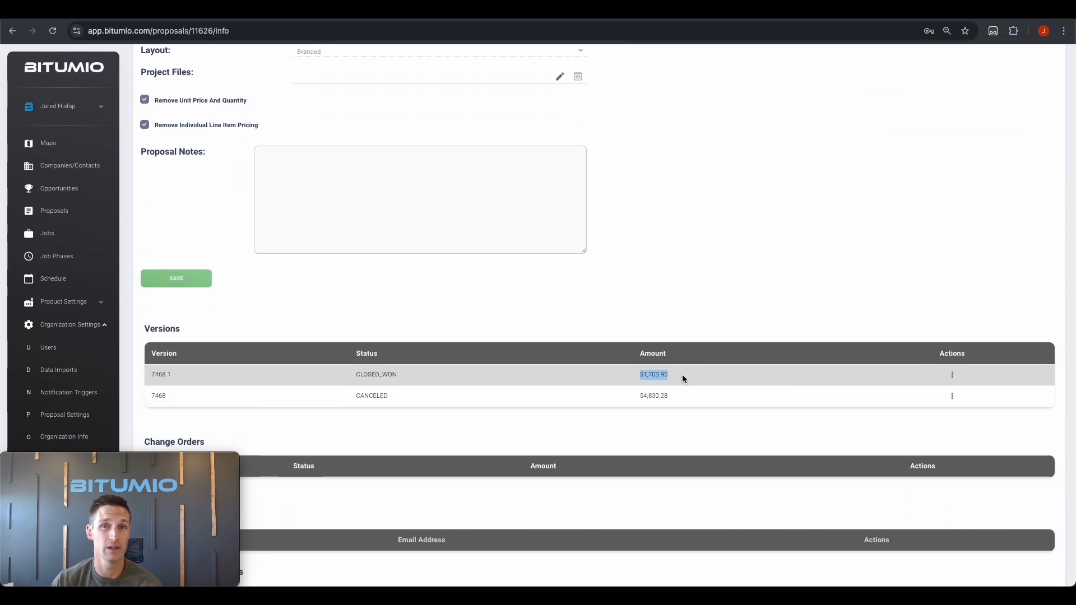
click(269, 11)
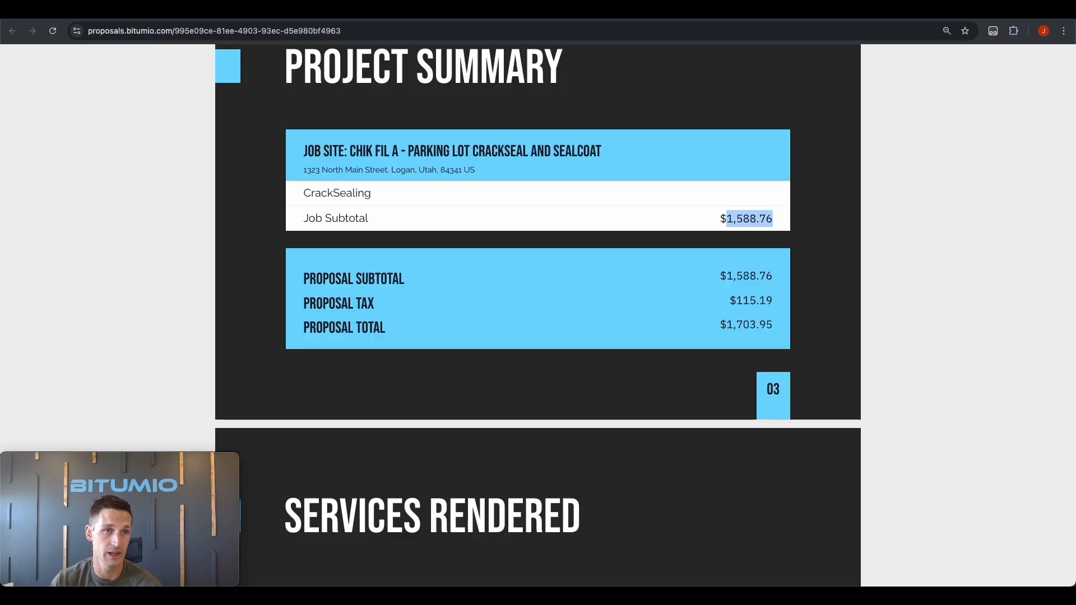
drag(719, 325, 785, 331)
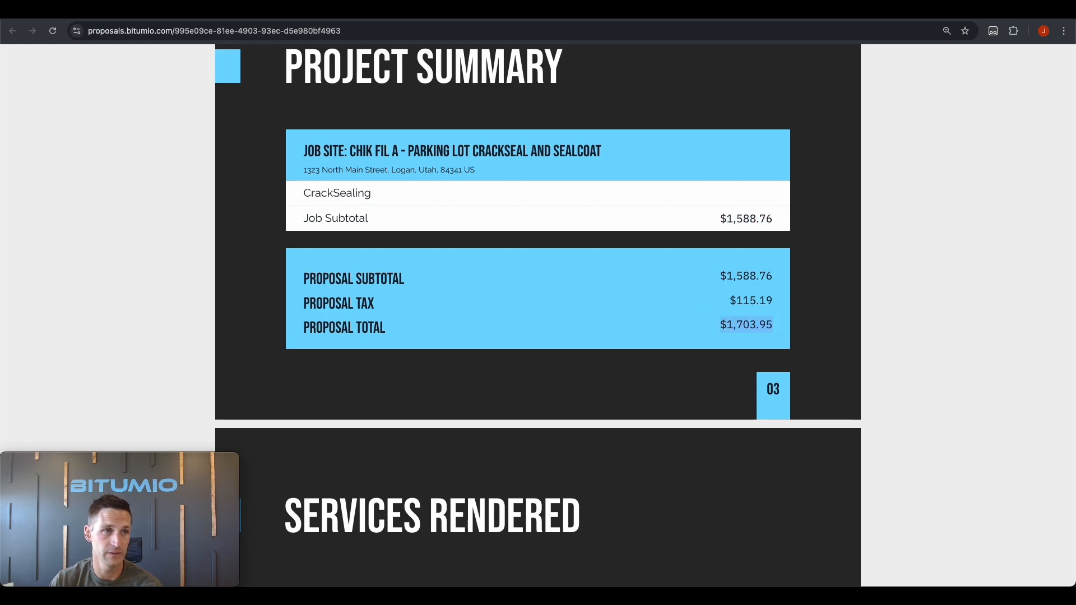
click(160, 11)
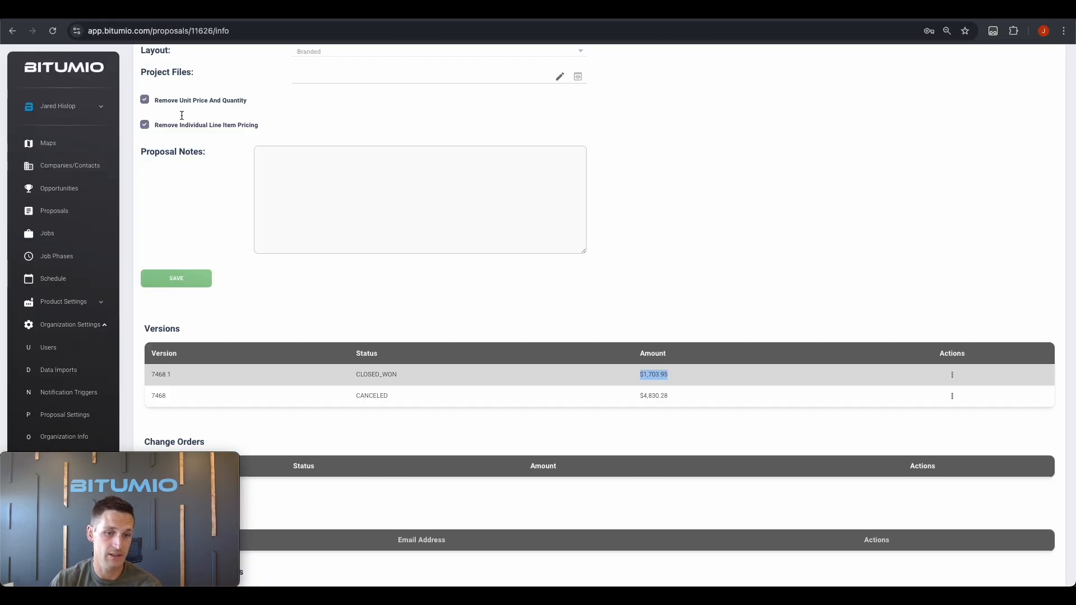
click(461, 414)
scroll(471, 418, down, 1)
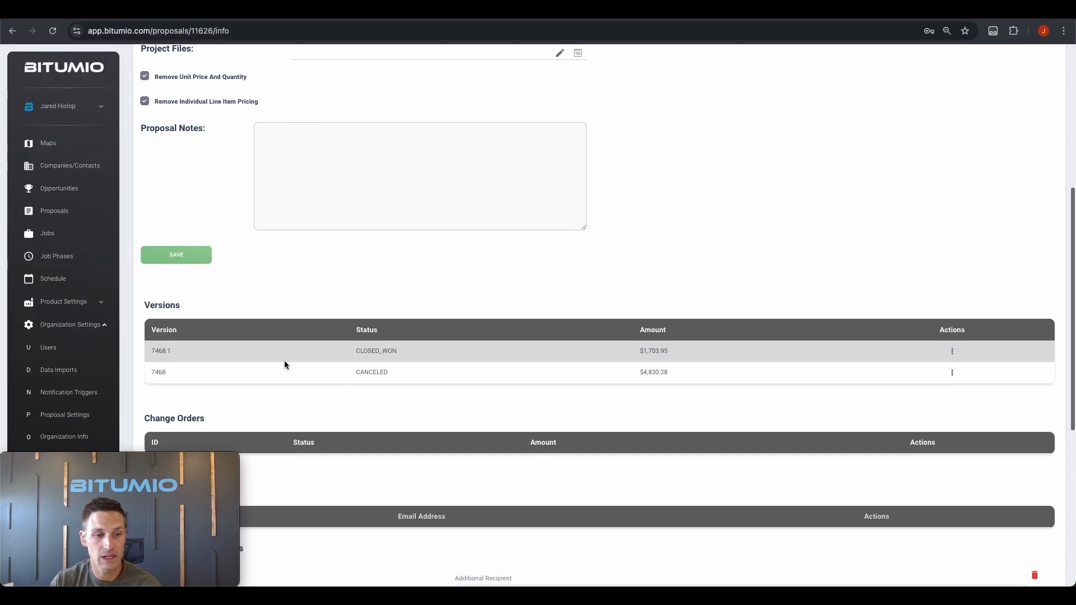
drag(150, 371, 171, 375)
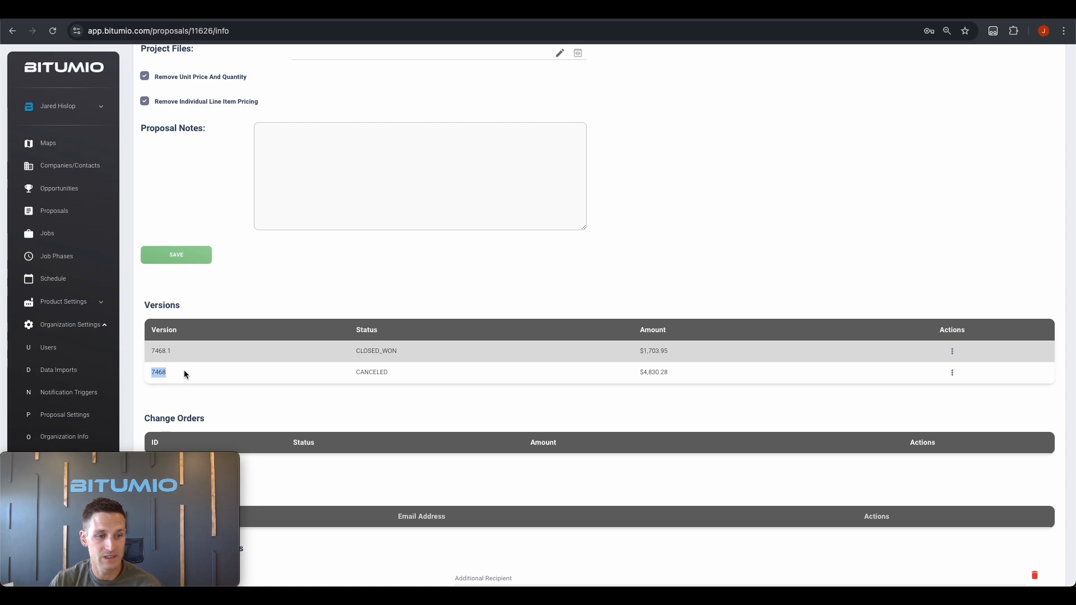
click(952, 373)
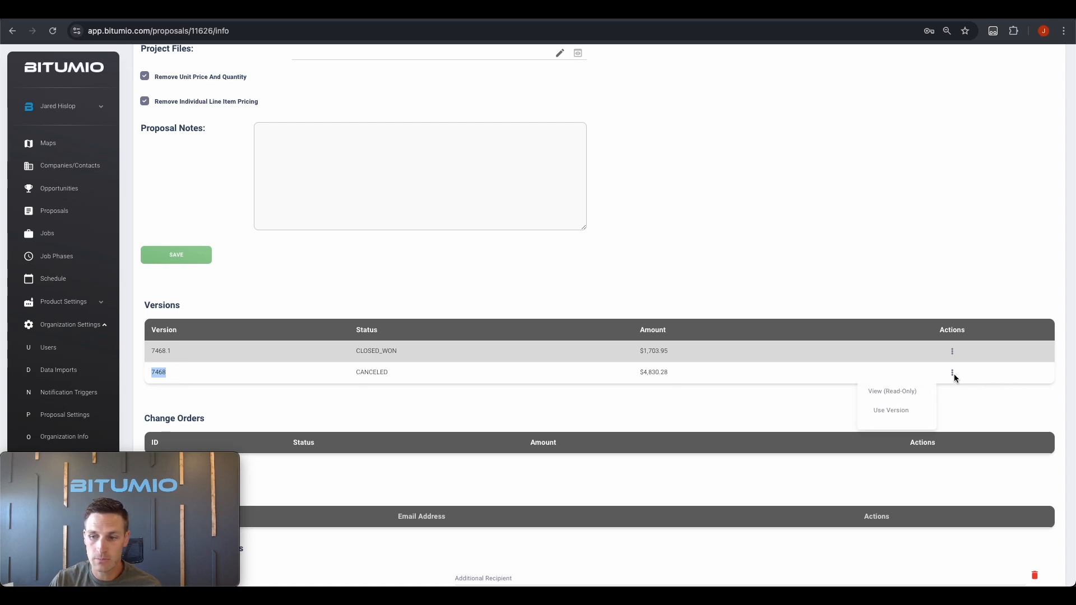
click(886, 392)
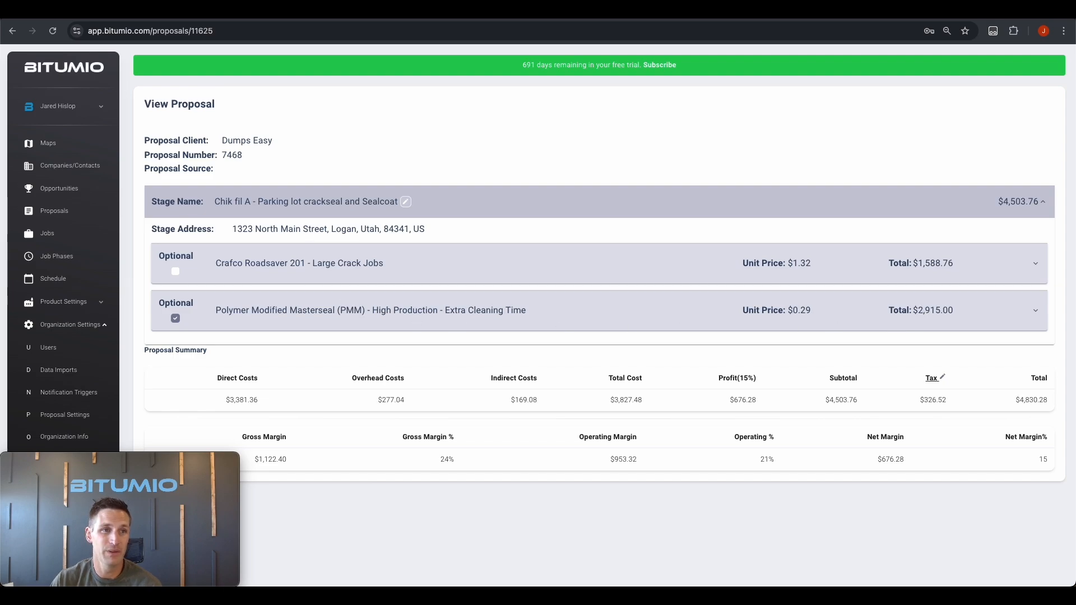
click(13, 32)
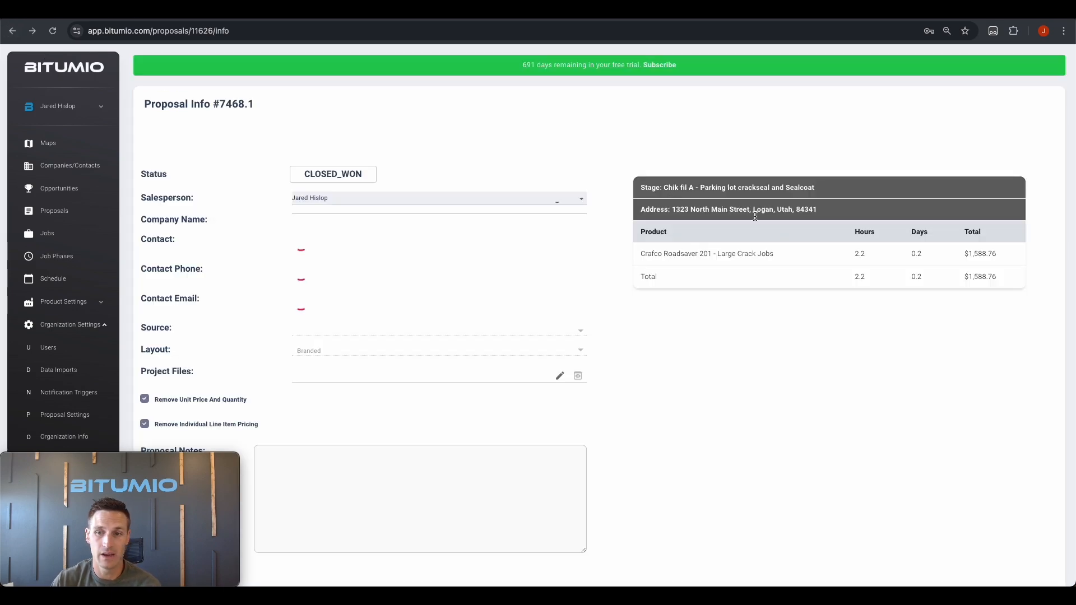
double_click(967, 276)
scroll(929, 277, down, 6)
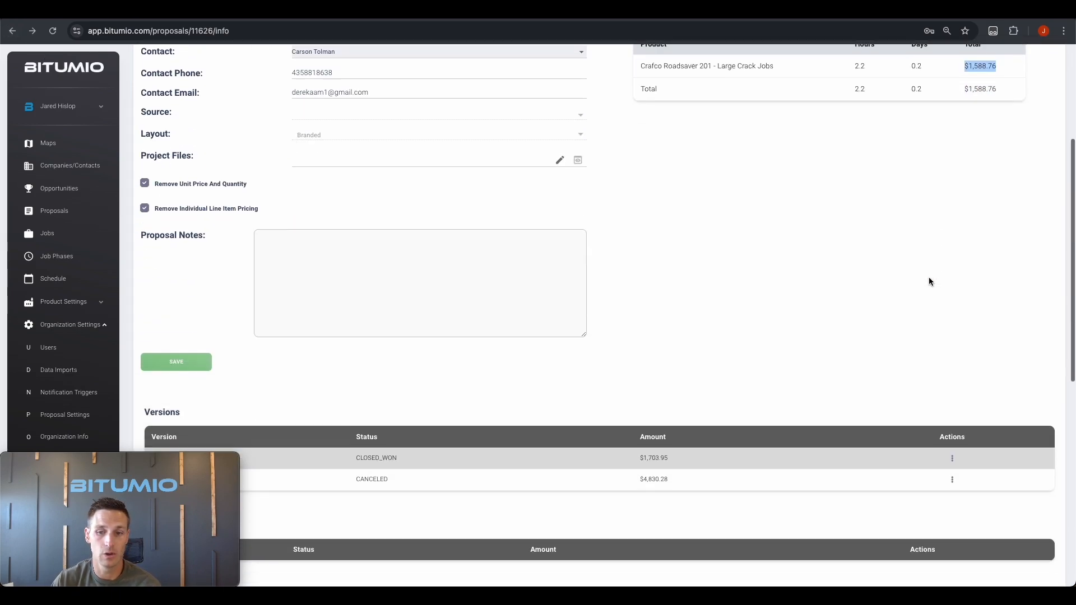
scroll(656, 409, down, 1)
drag(642, 378, 683, 383)
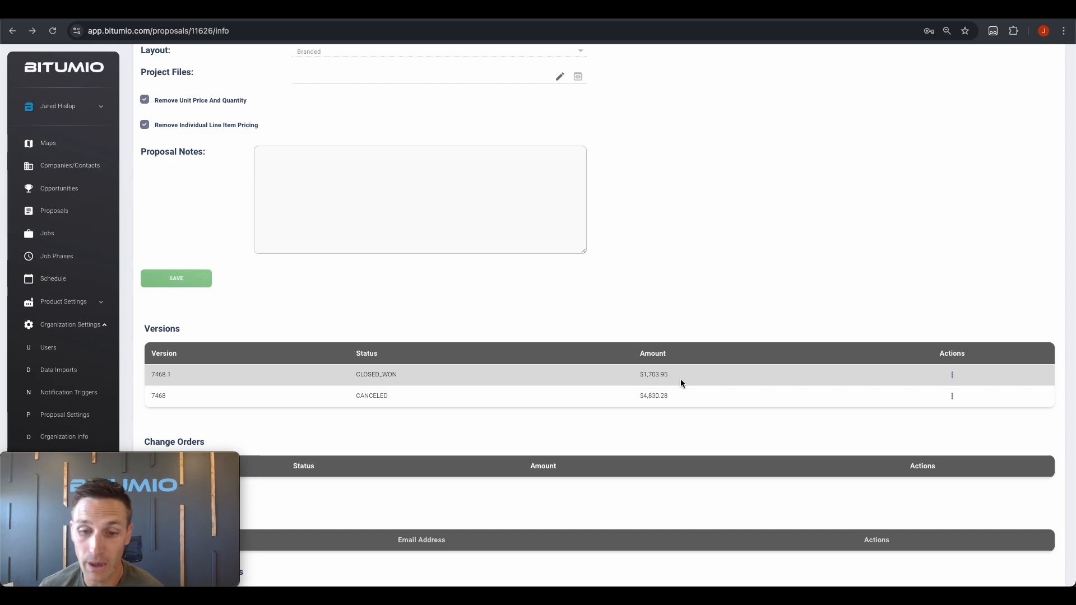
drag(638, 375, 700, 374)
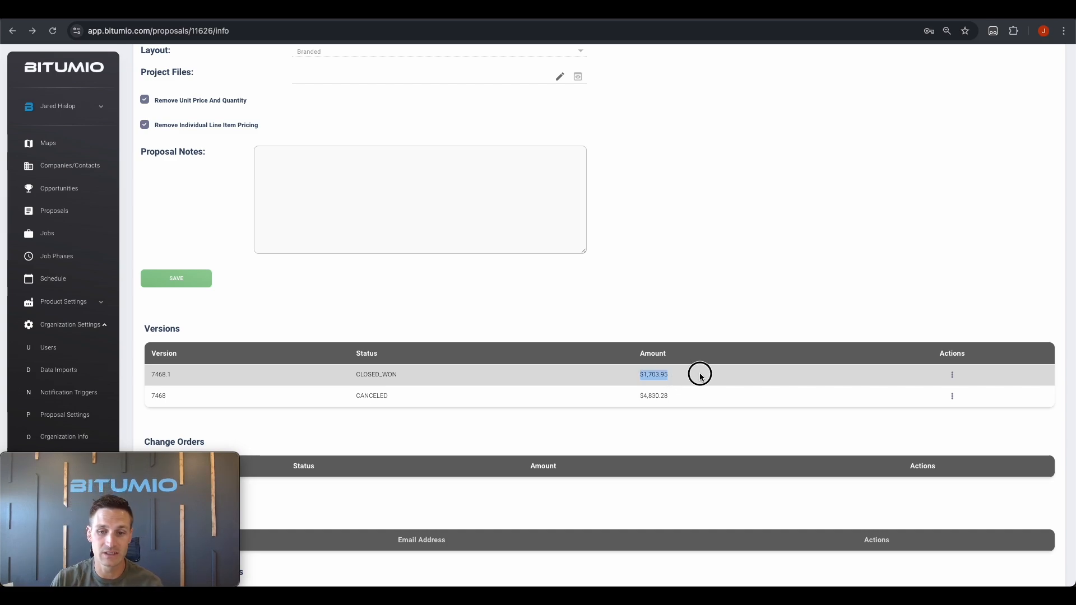
Go to the jobs Schedule and clear the leftover text in the Search Jobs box
click(51, 280)
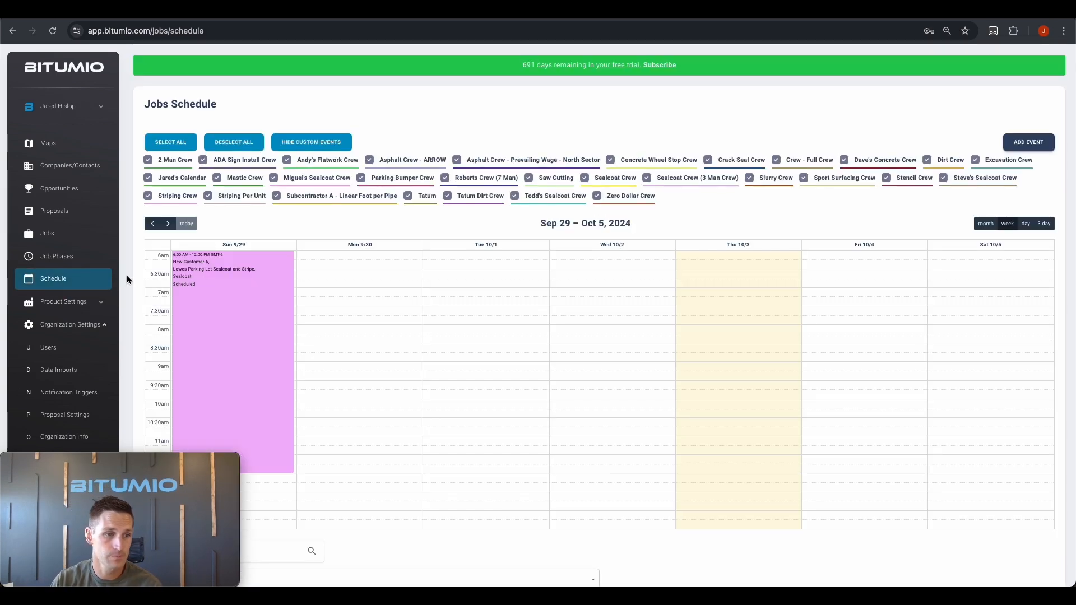
scroll(128, 274, down, 5)
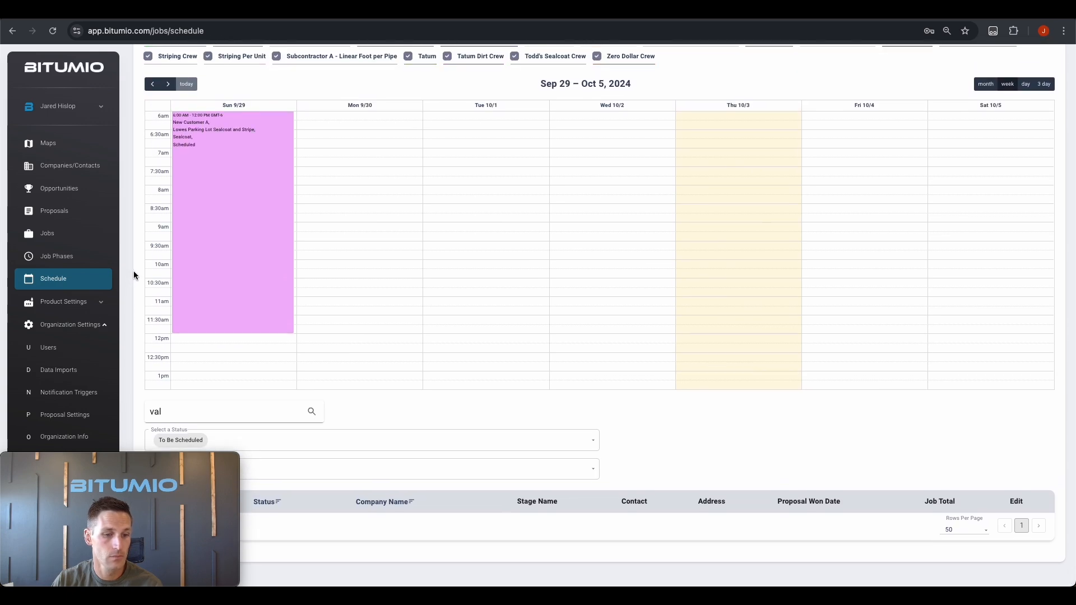
double_click(194, 414)
key(BackSpace)
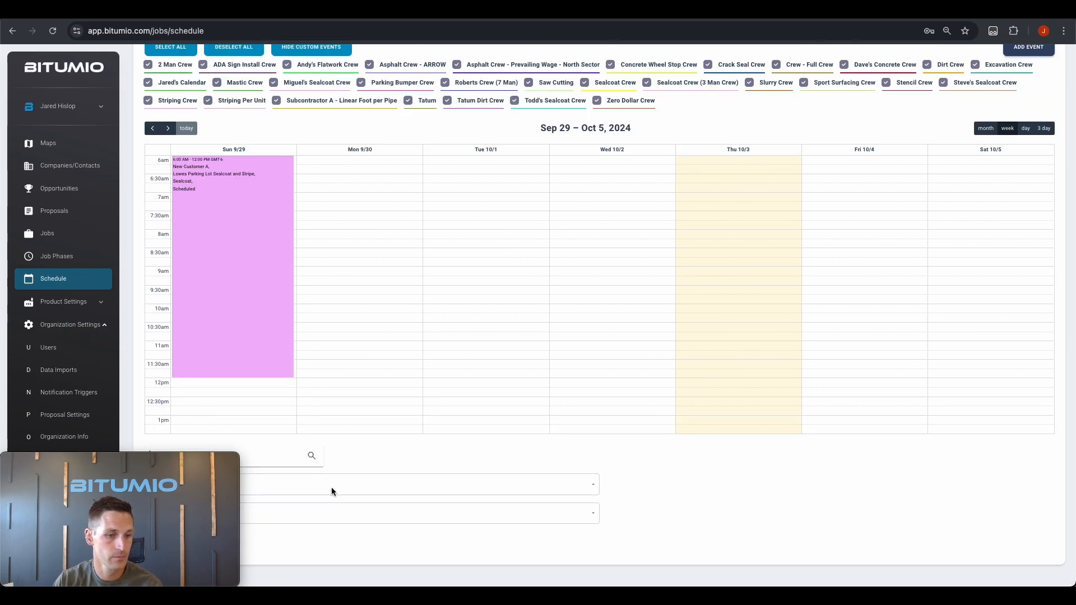
Expand job 7468-1 and check its single CrackSeal phase totalling $1,588.76
scroll(276, 462, down, 5)
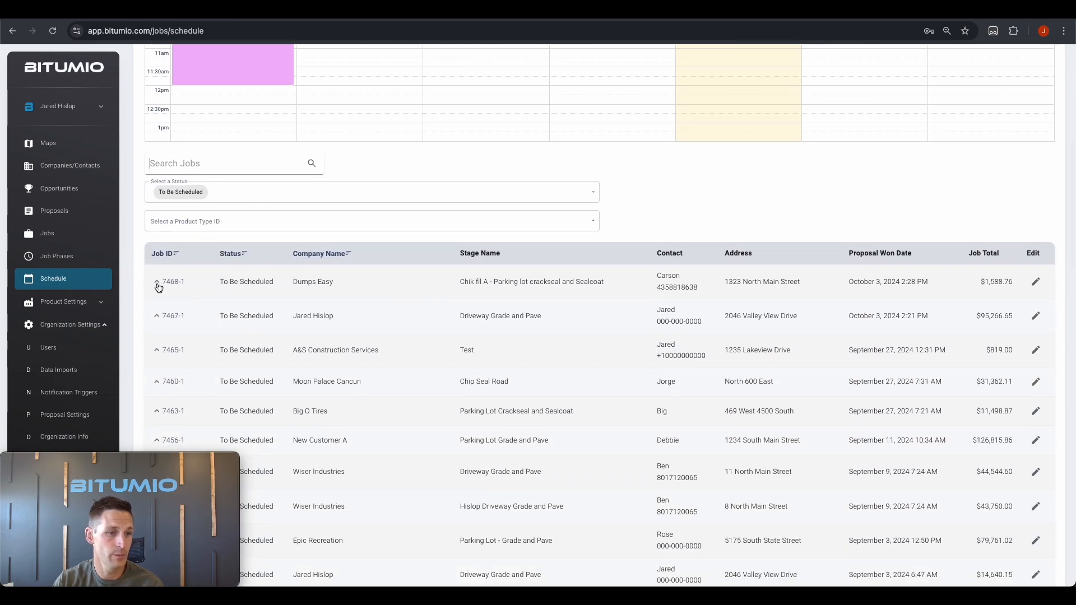
click(157, 283)
drag(219, 325, 255, 328)
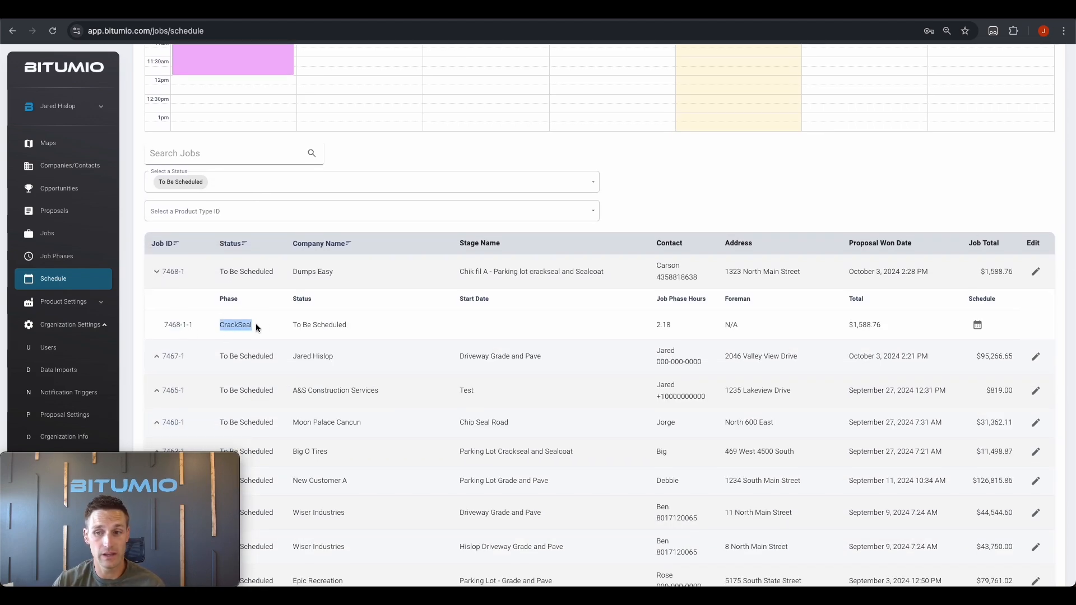
drag(846, 327, 908, 314)
click(903, 313)
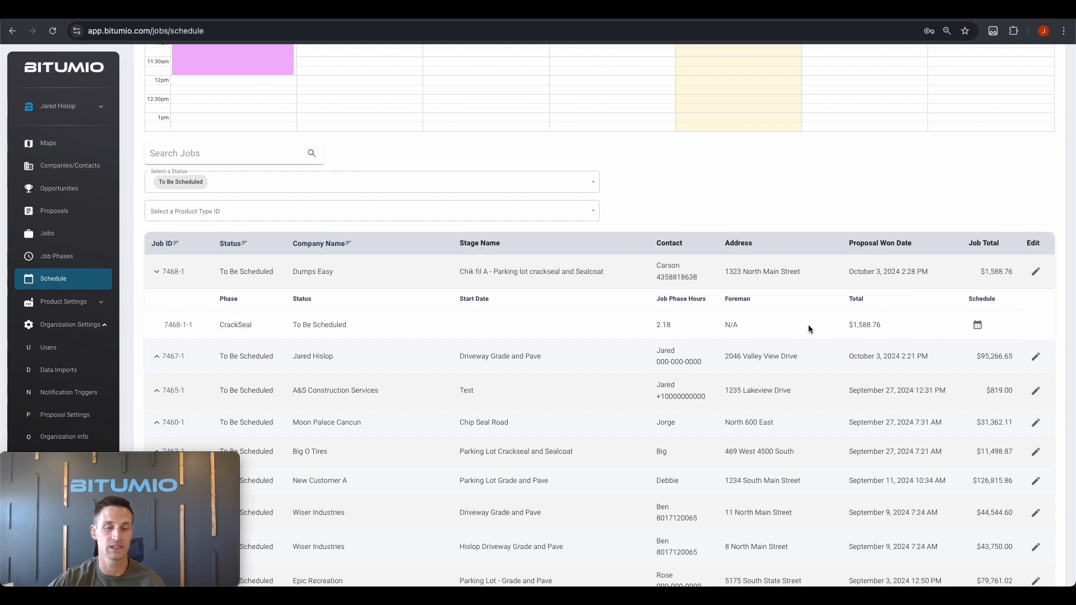